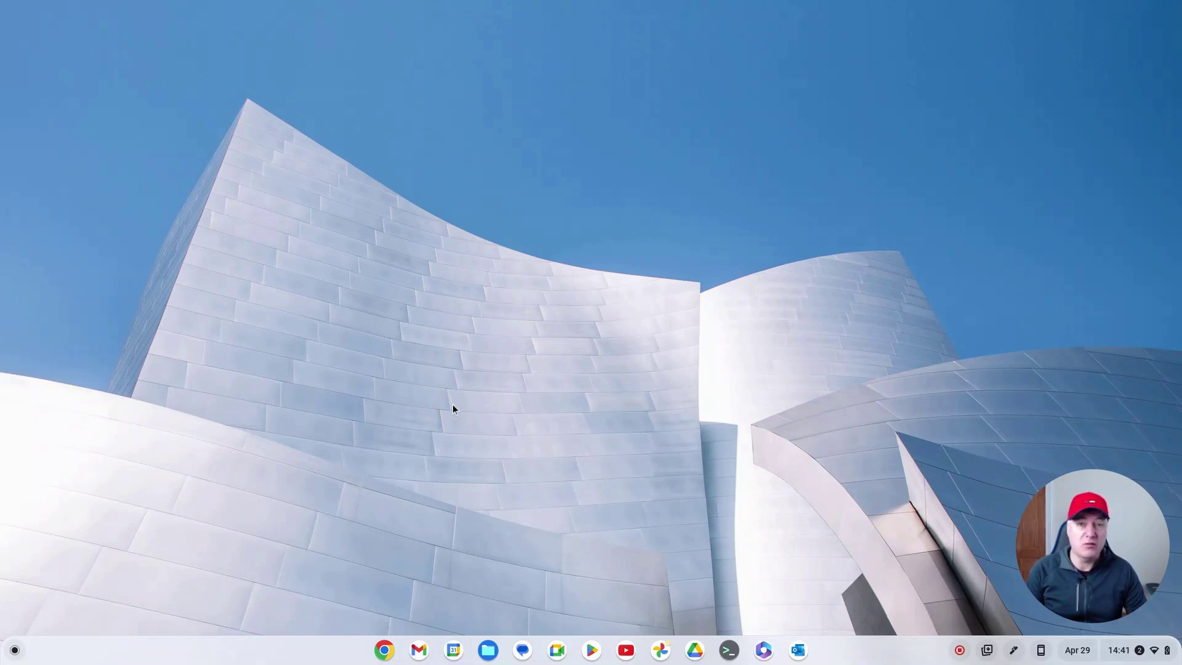
Step: Launch Microsoft 365 from the shelf and go to OneDrive's My files page
left_click(763, 650)
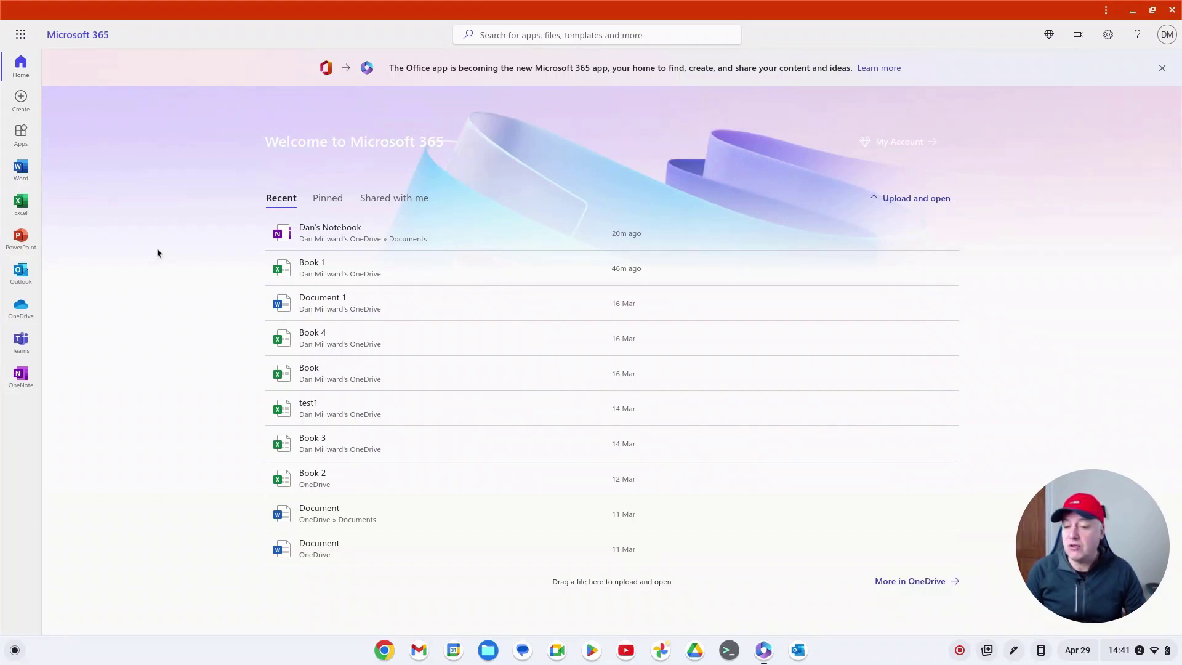
left_click(131, 272)
left_click(122, 303)
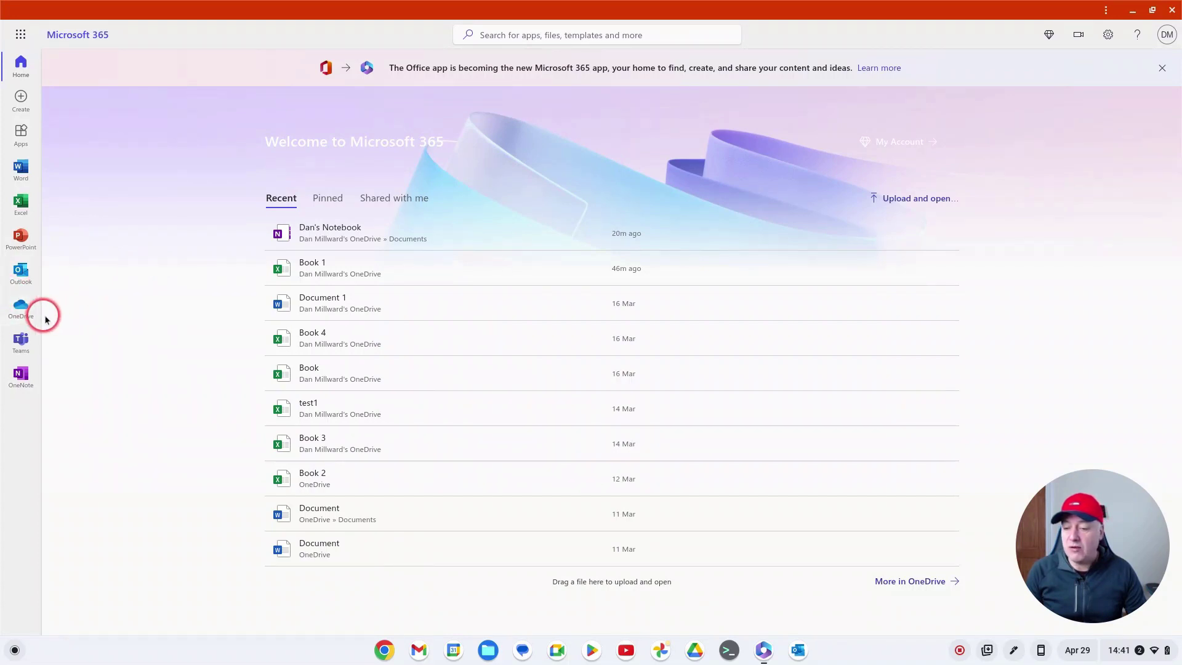
left_click(23, 309)
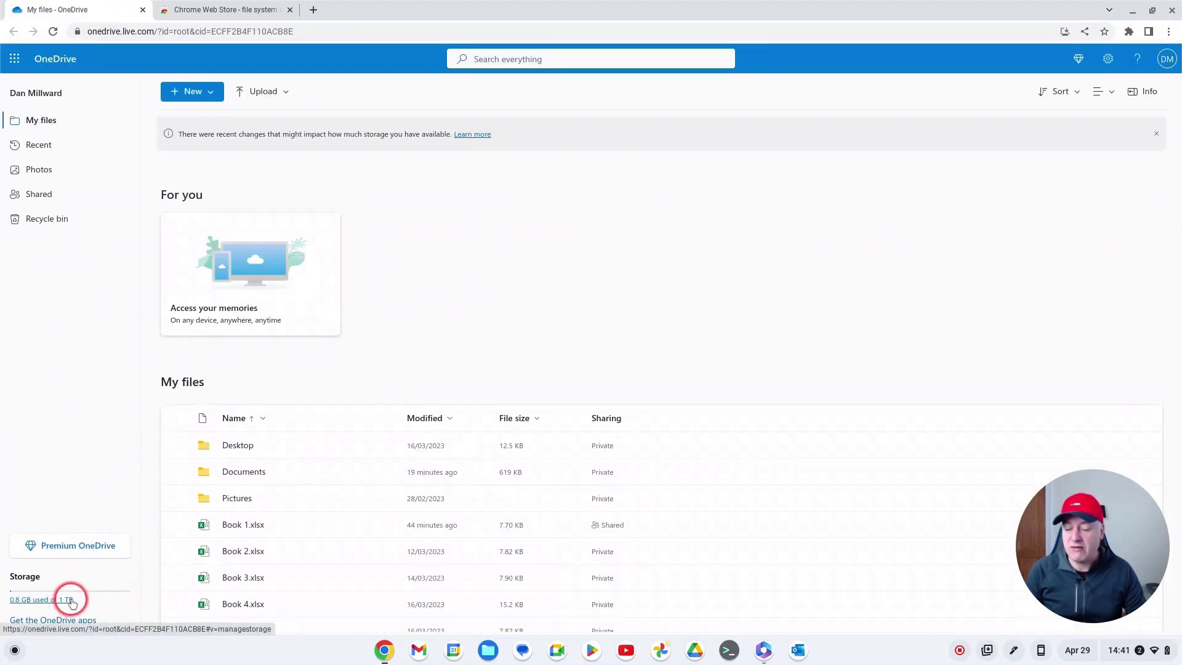
left_click(490, 650)
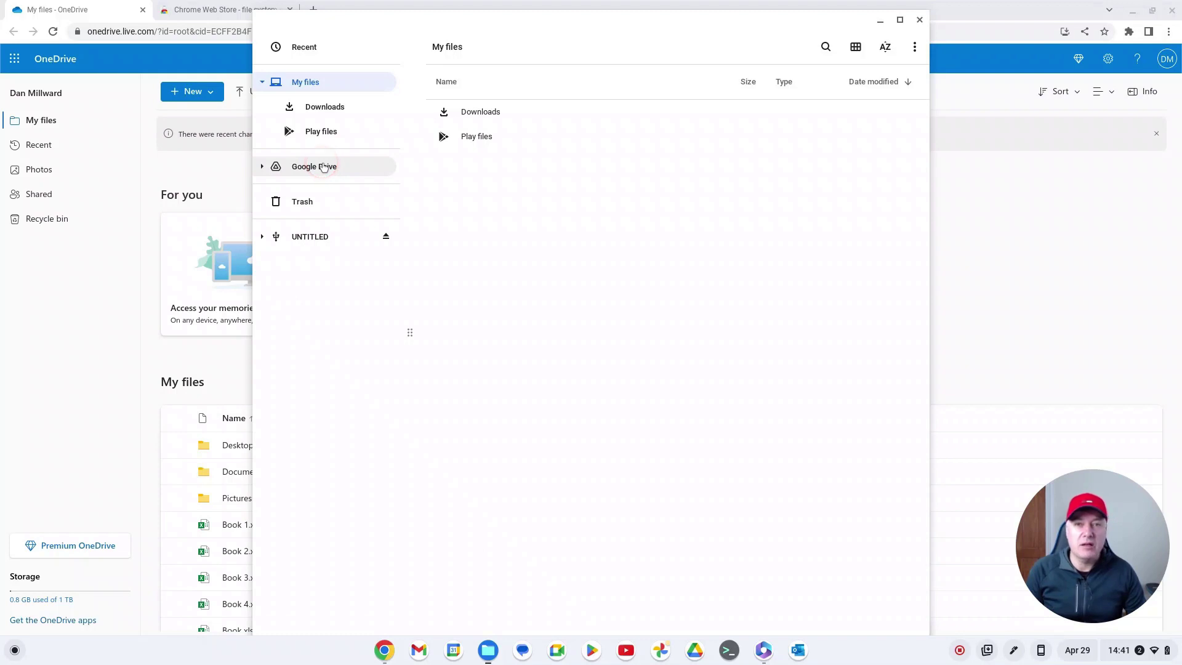
left_click(327, 170)
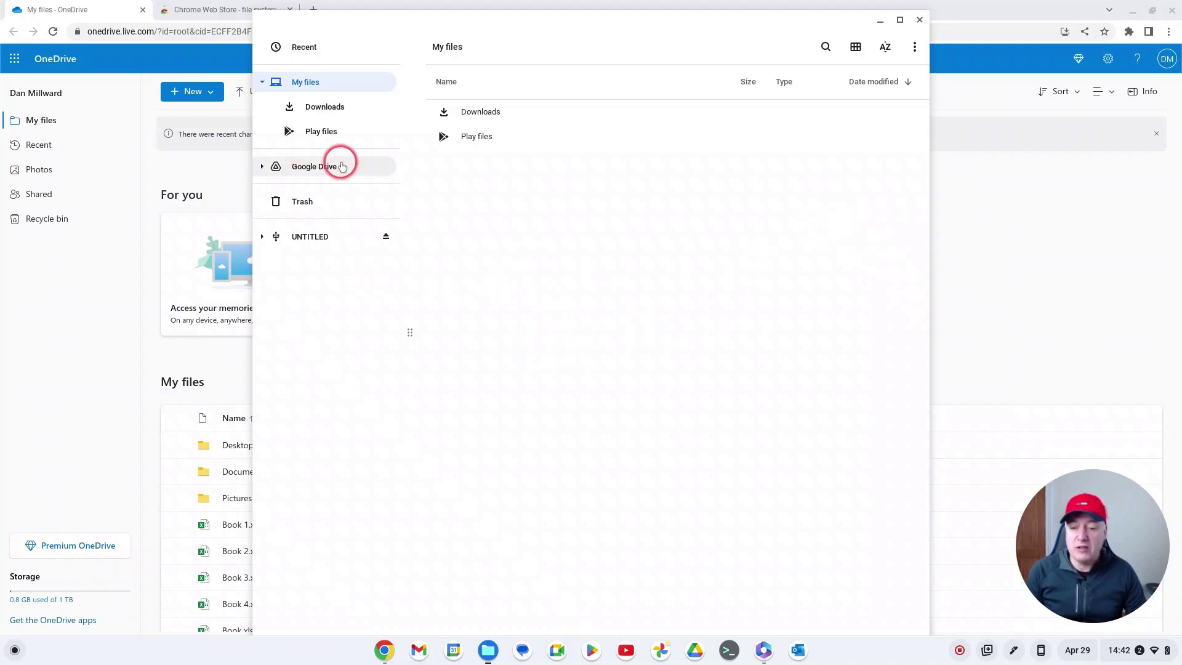
left_click(919, 21)
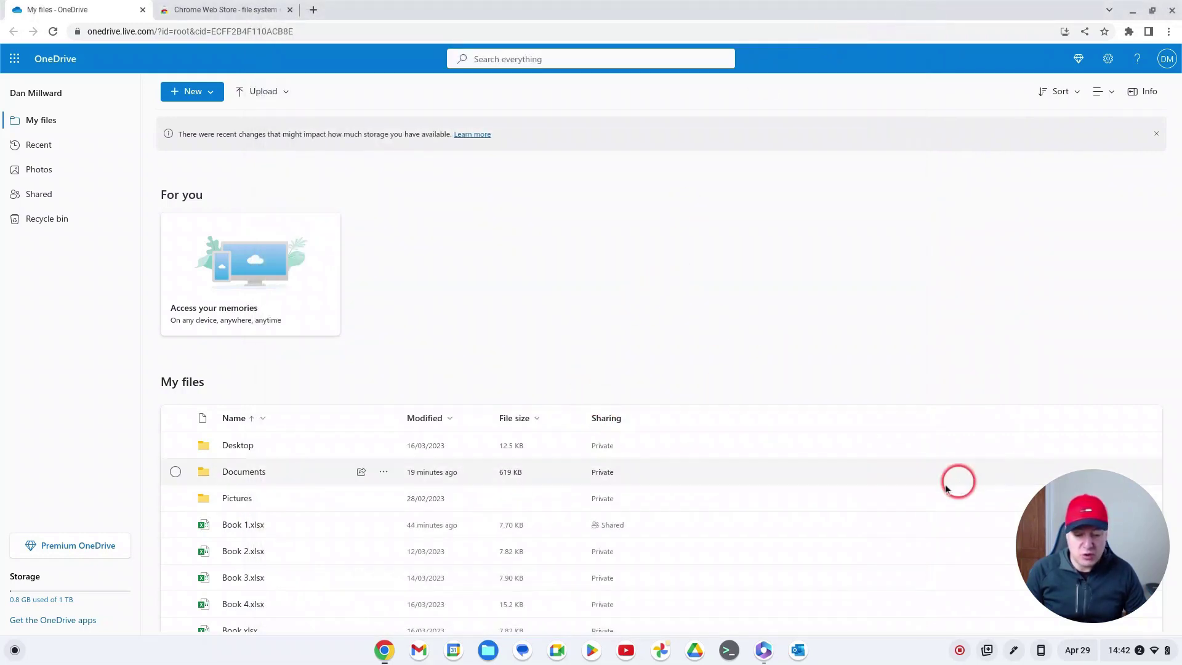
Step: Open the user's OneNote notebook at the empty Untitled Page in Quick Notes
left_click(763, 649)
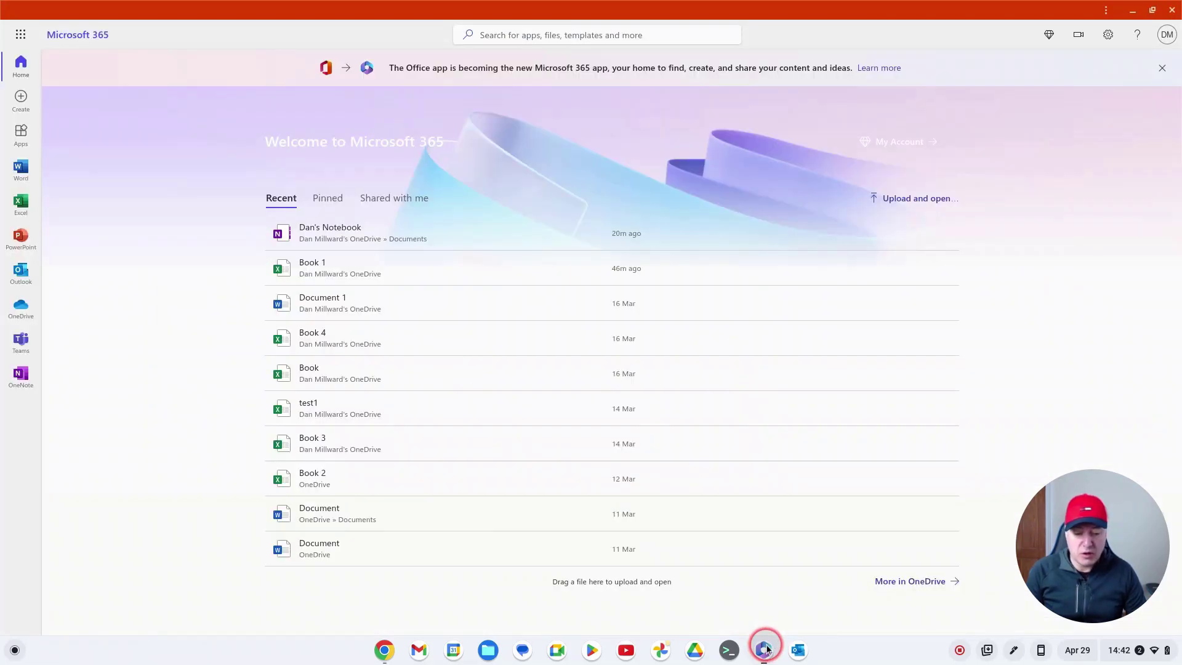
left_click(16, 377)
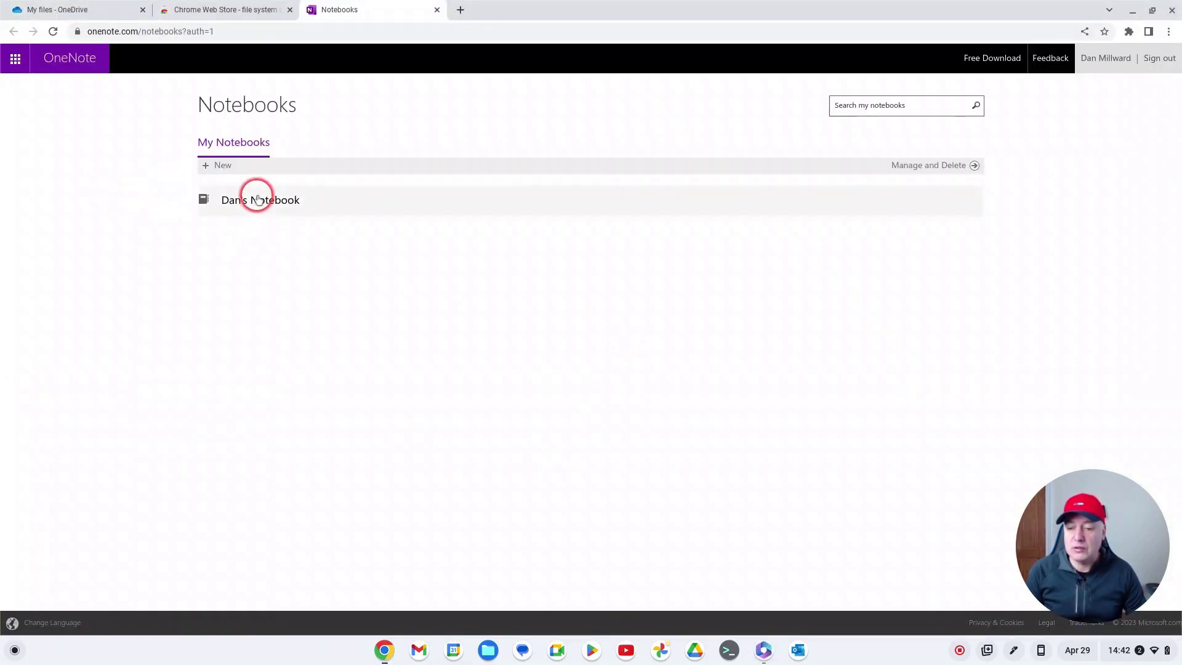
left_click(256, 197)
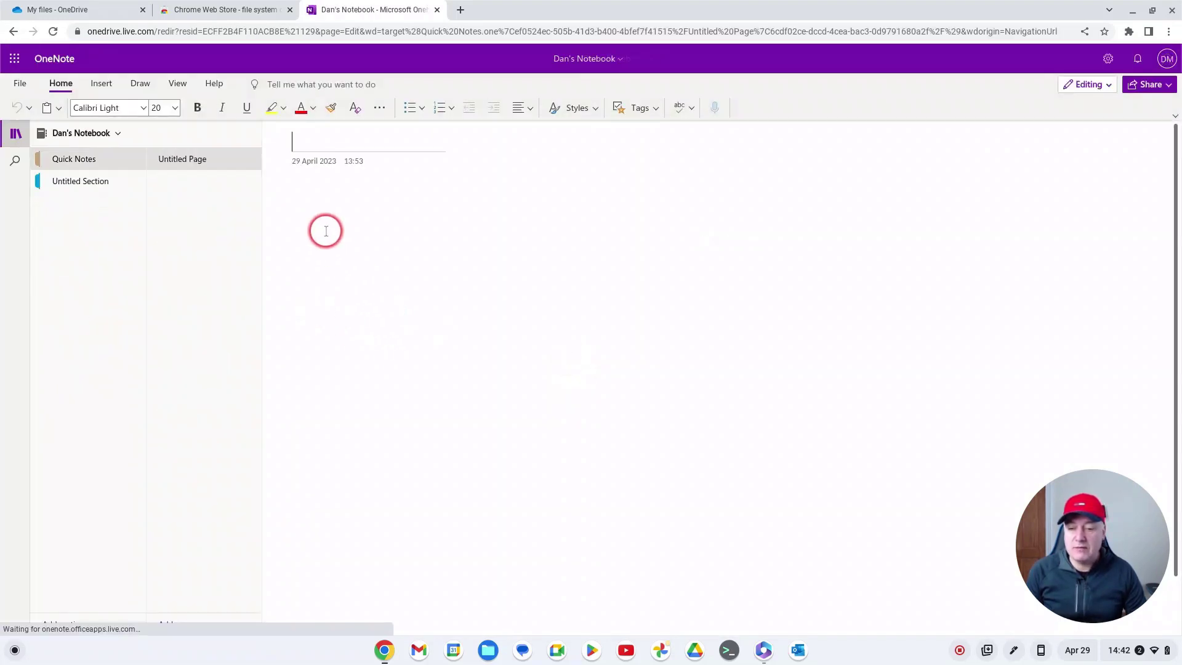
left_click(306, 195)
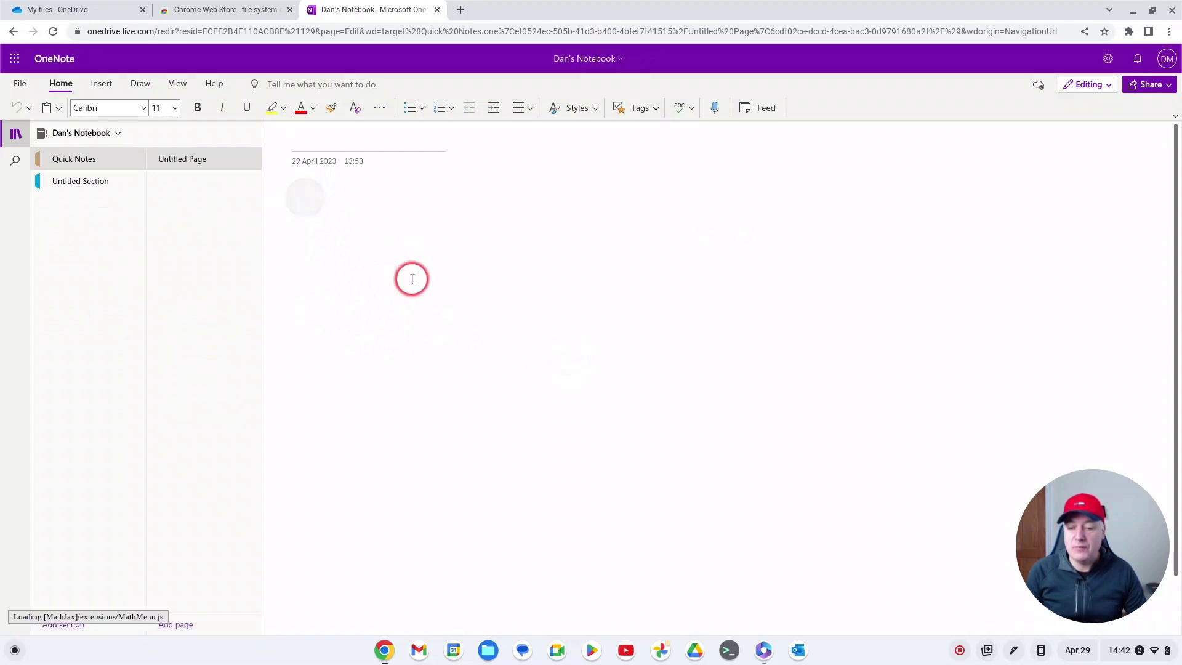
Step: Try Insert > File > Insert File Attachment, find no OneDrive location, and cancel
left_click(100, 83)
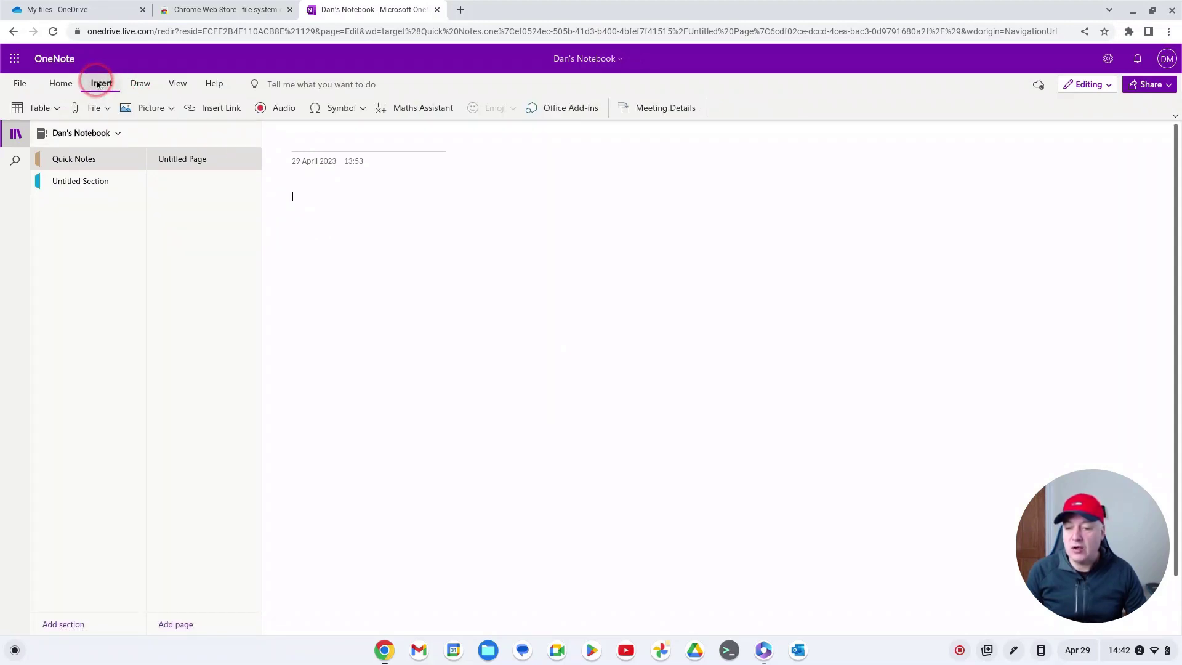
left_click(100, 109)
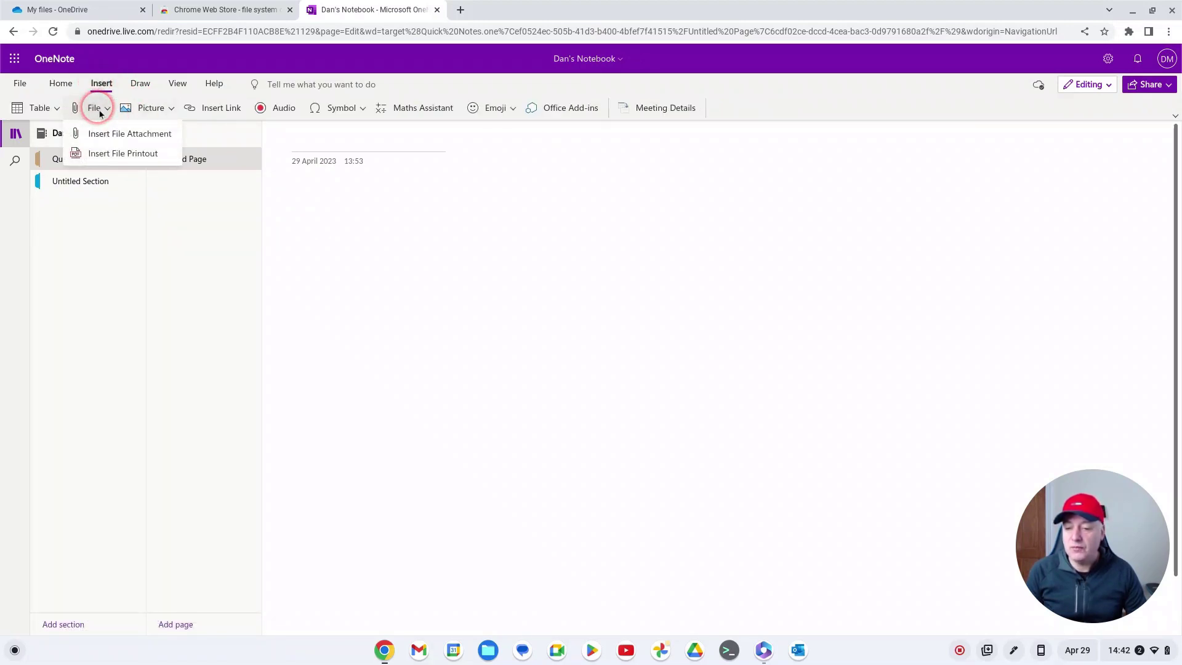
left_click(123, 137)
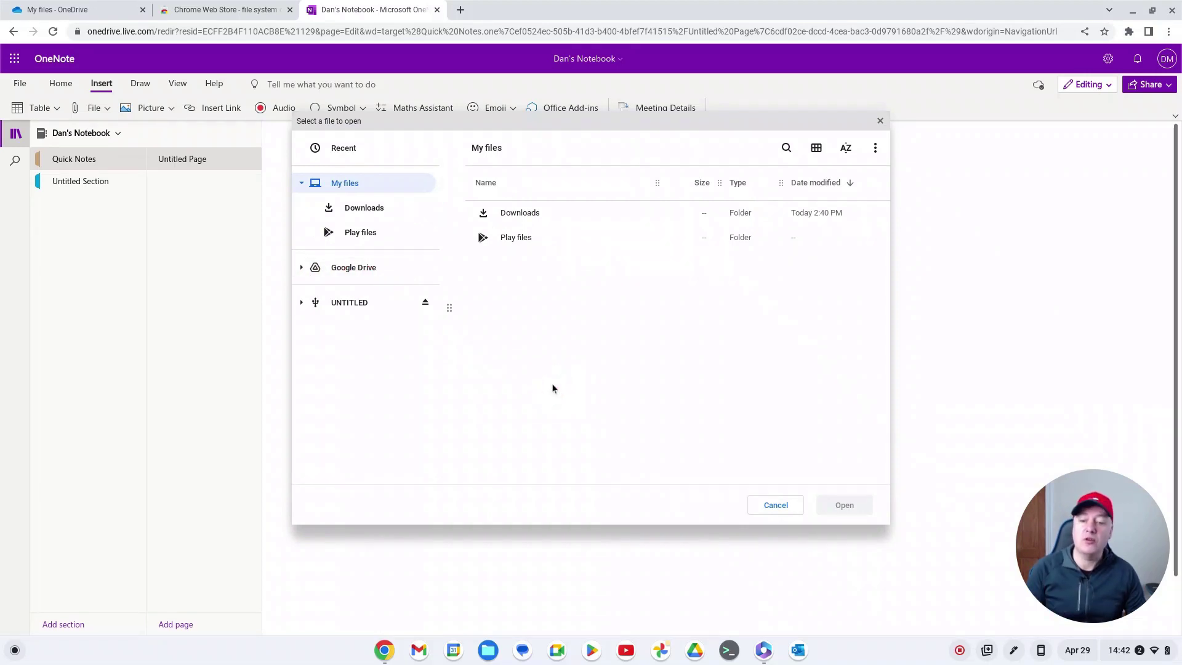
left_click(569, 345)
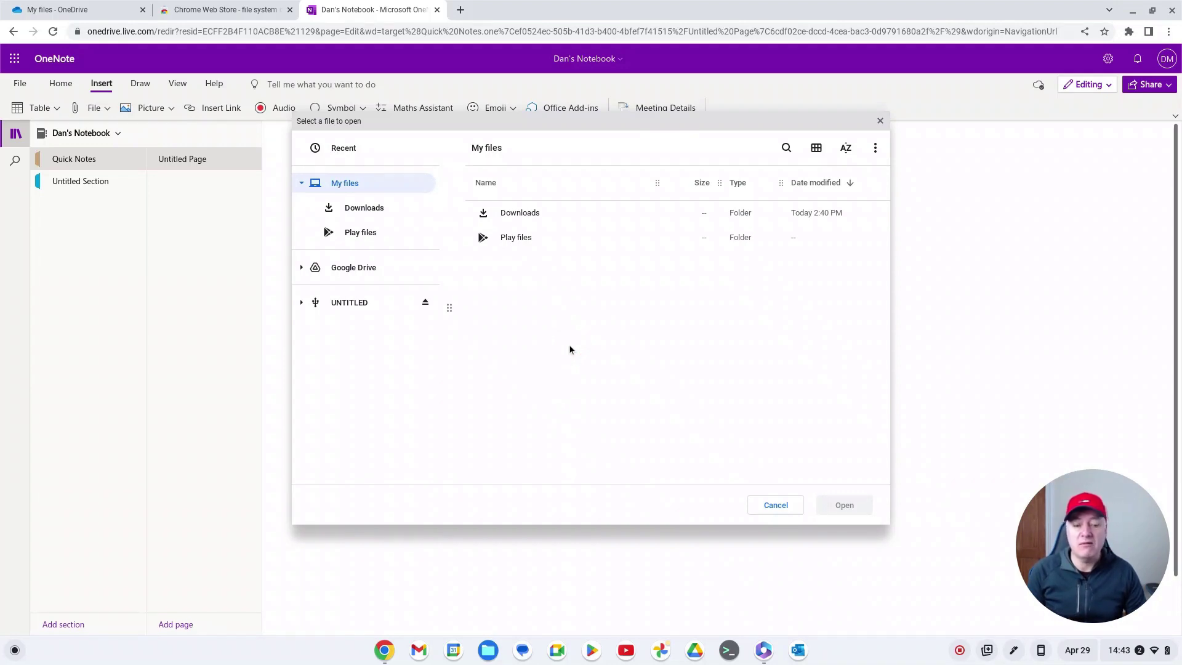
left_click(570, 345)
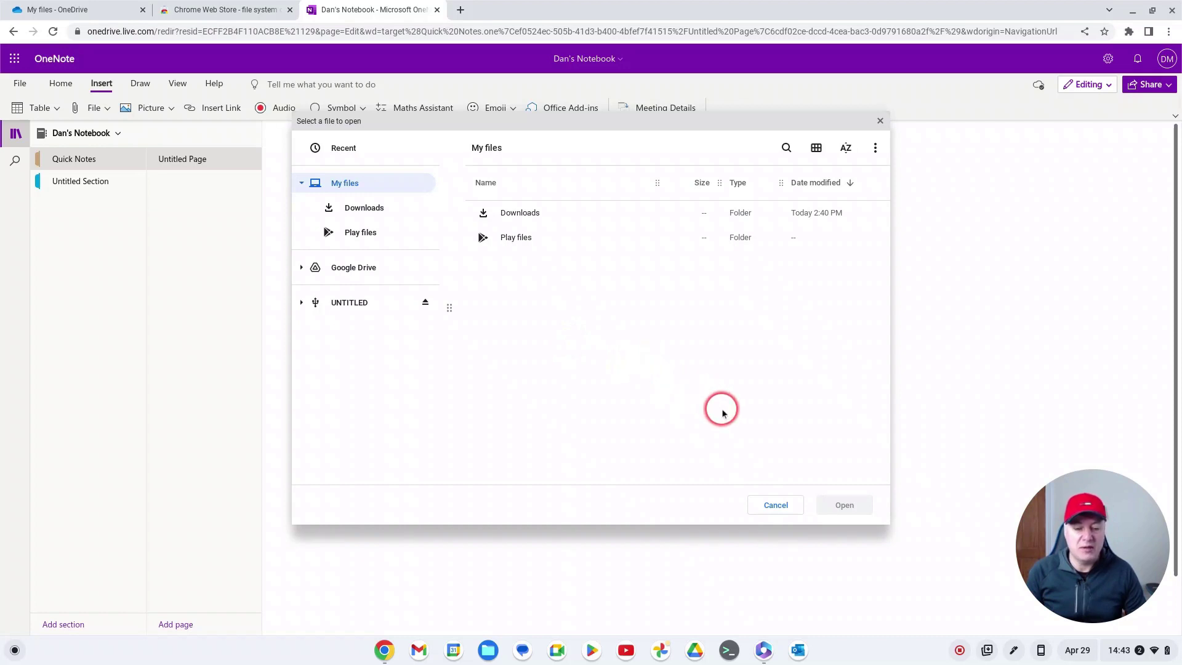
left_click(776, 505)
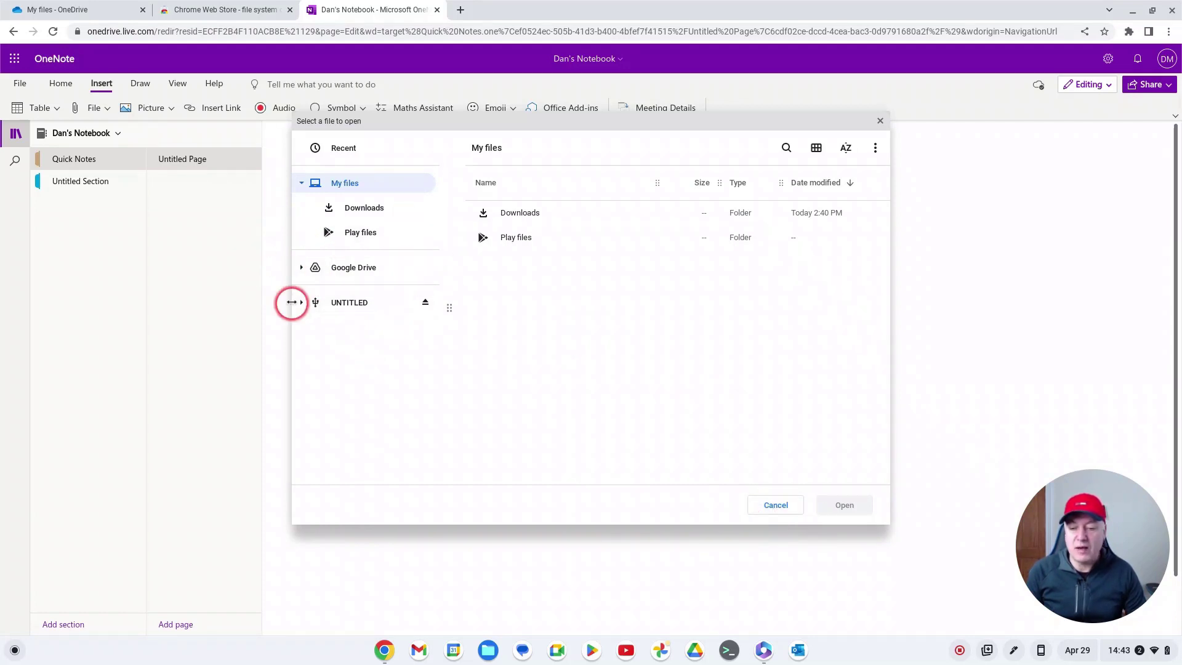
left_click(782, 507)
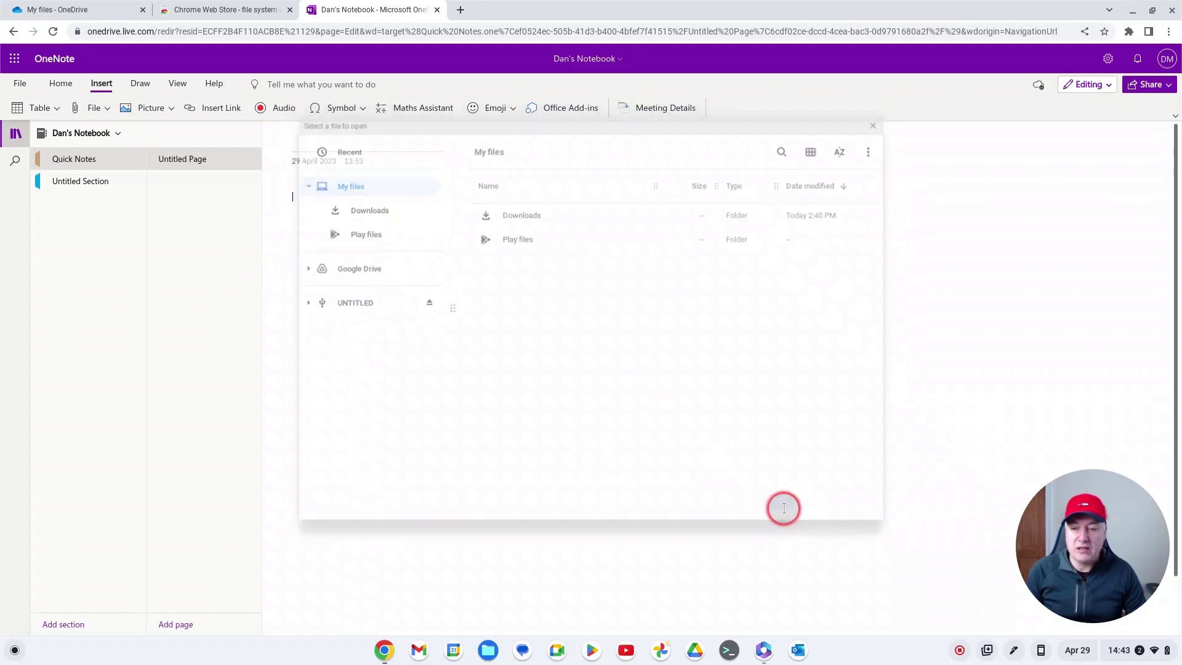
Step: Close the OneNote, Chrome Web Store and OneDrive tabs and the Microsoft 365 window
left_click(437, 10)
left_click(290, 10)
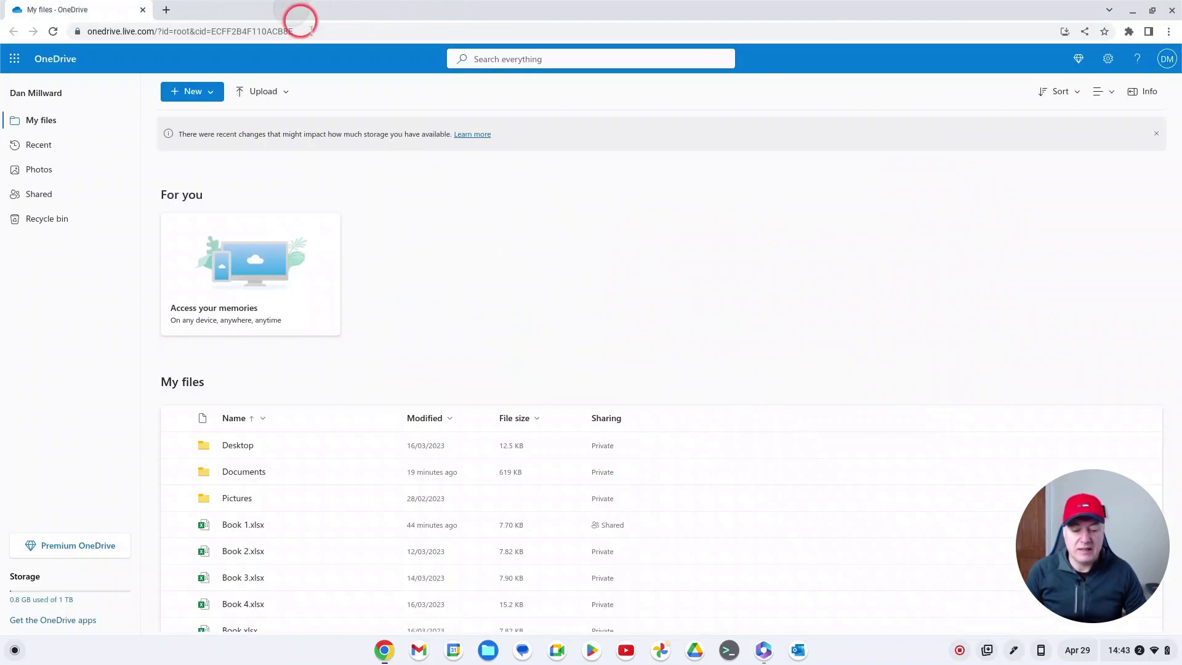
left_click(143, 10)
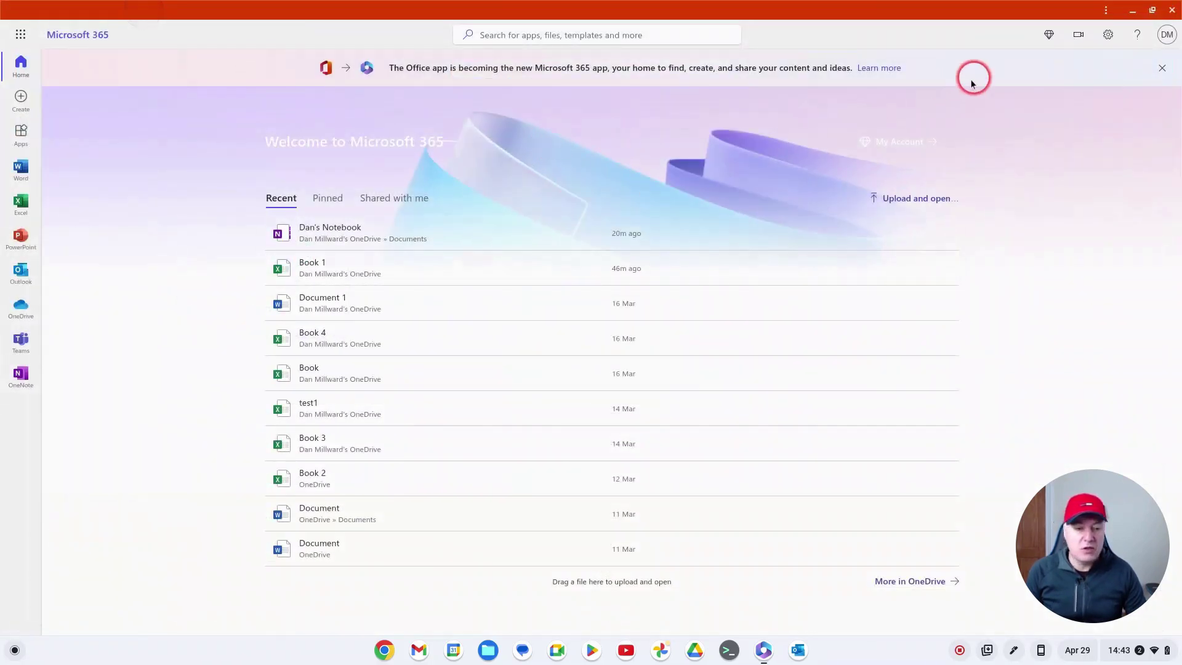
left_click(1169, 11)
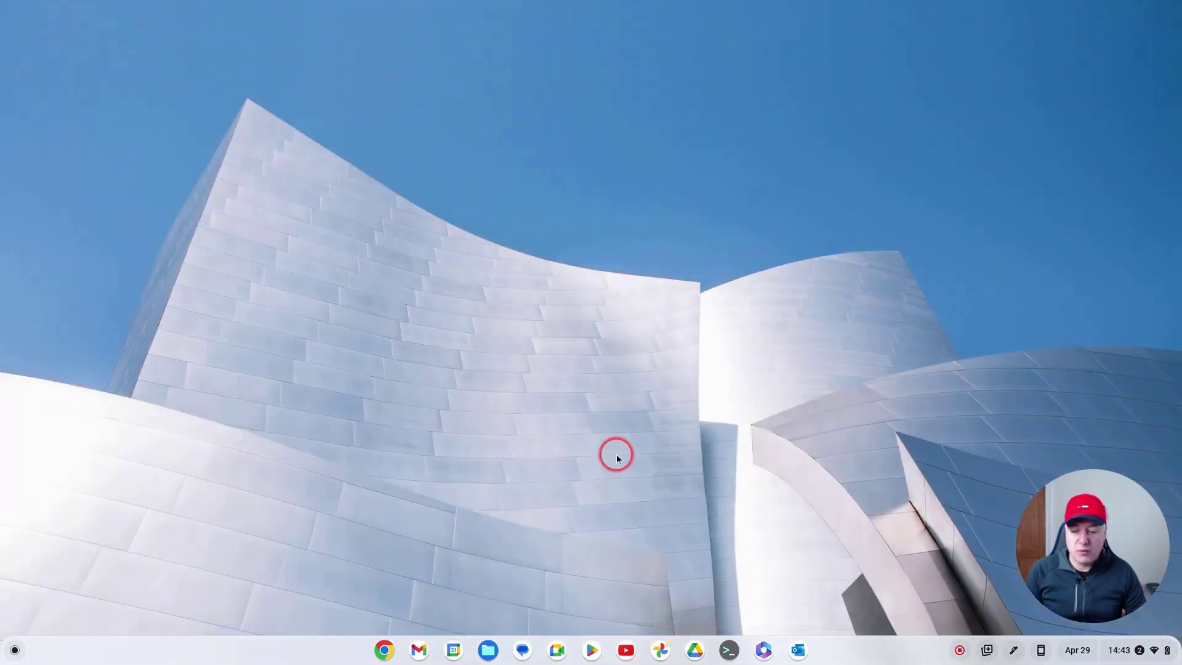
Step: In a new Chrome window, search Google for 'chrome web store'
left_click(385, 651)
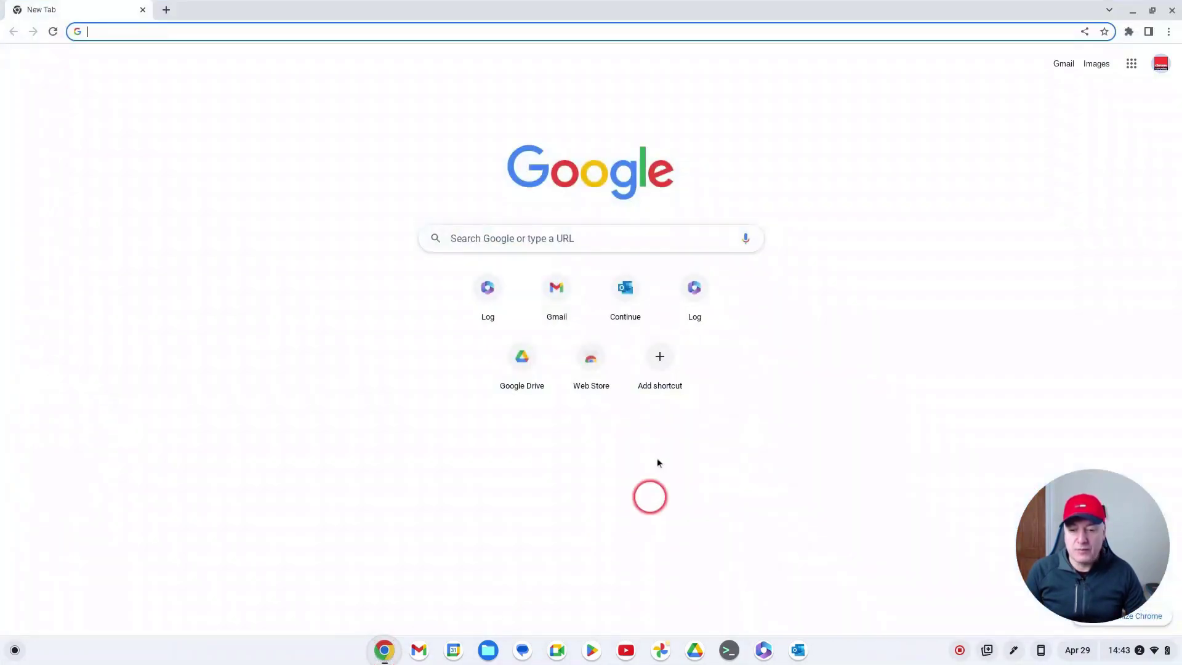
left_click(474, 238)
type("chrome web")
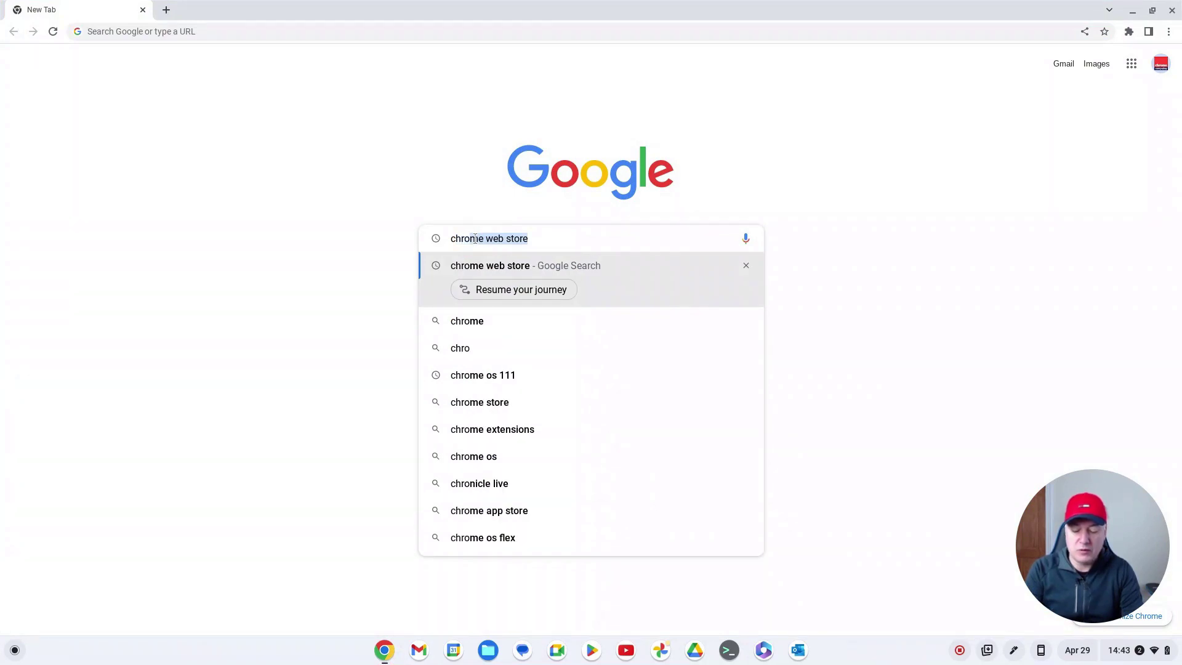
type(" store")
key("Return")
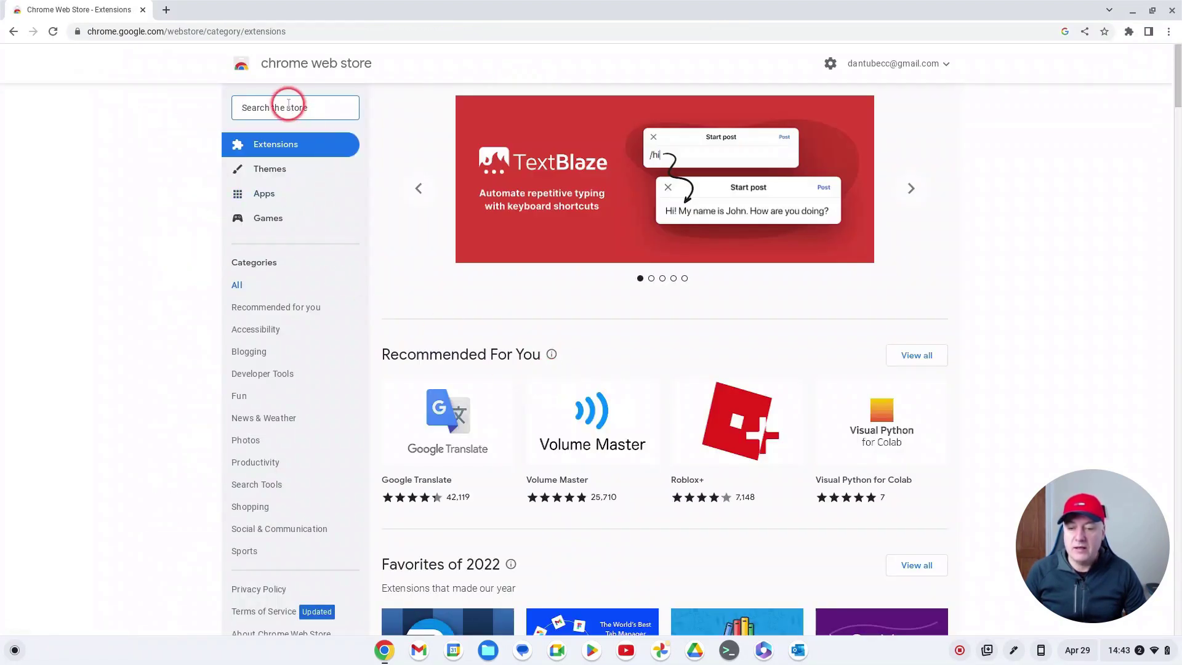
Step: Search the Chrome Web Store for 'file system one drive'
left_click(288, 103)
type("file sys")
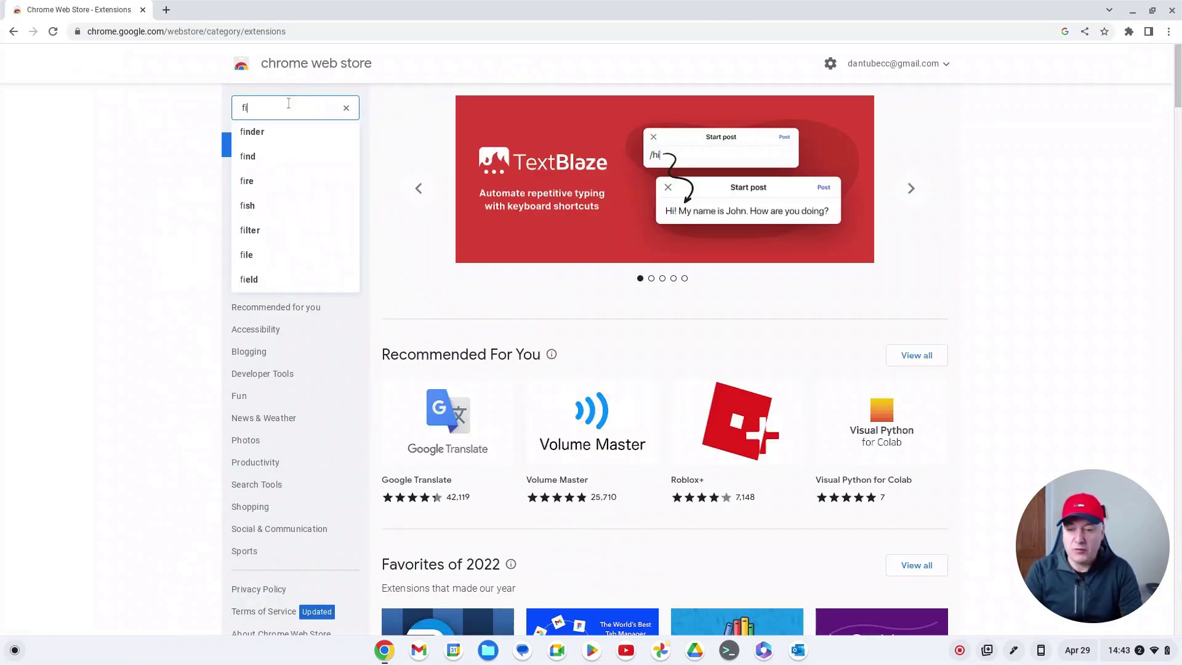
type("tem one drive")
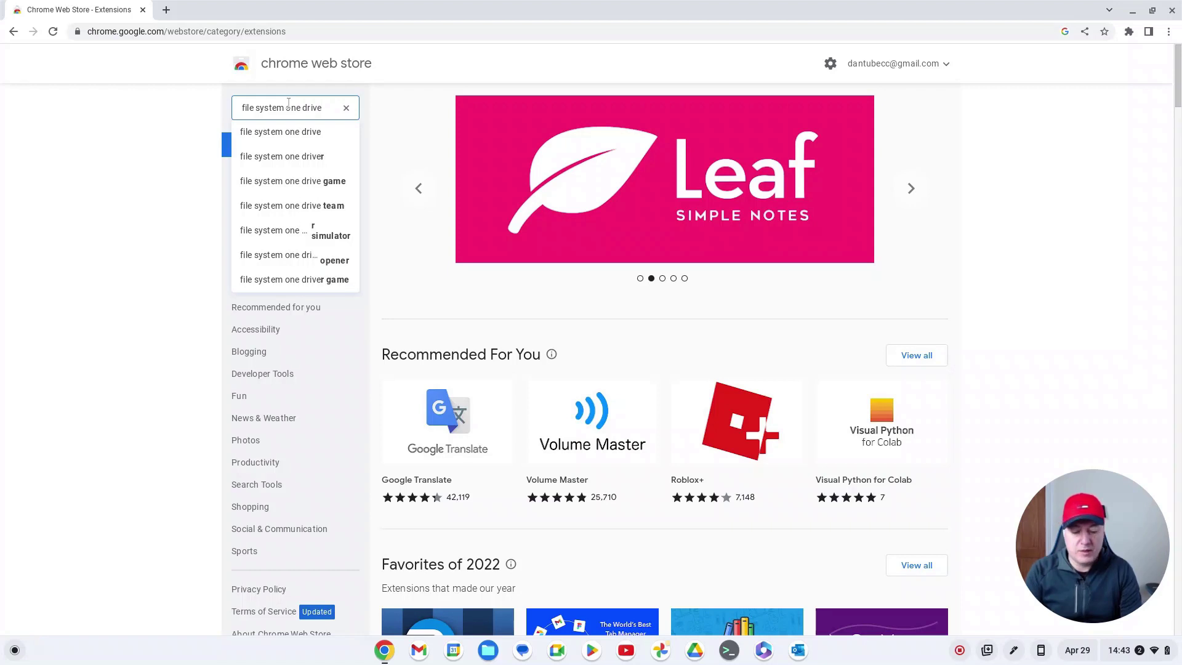
key("Return")
left_click(974, 226)
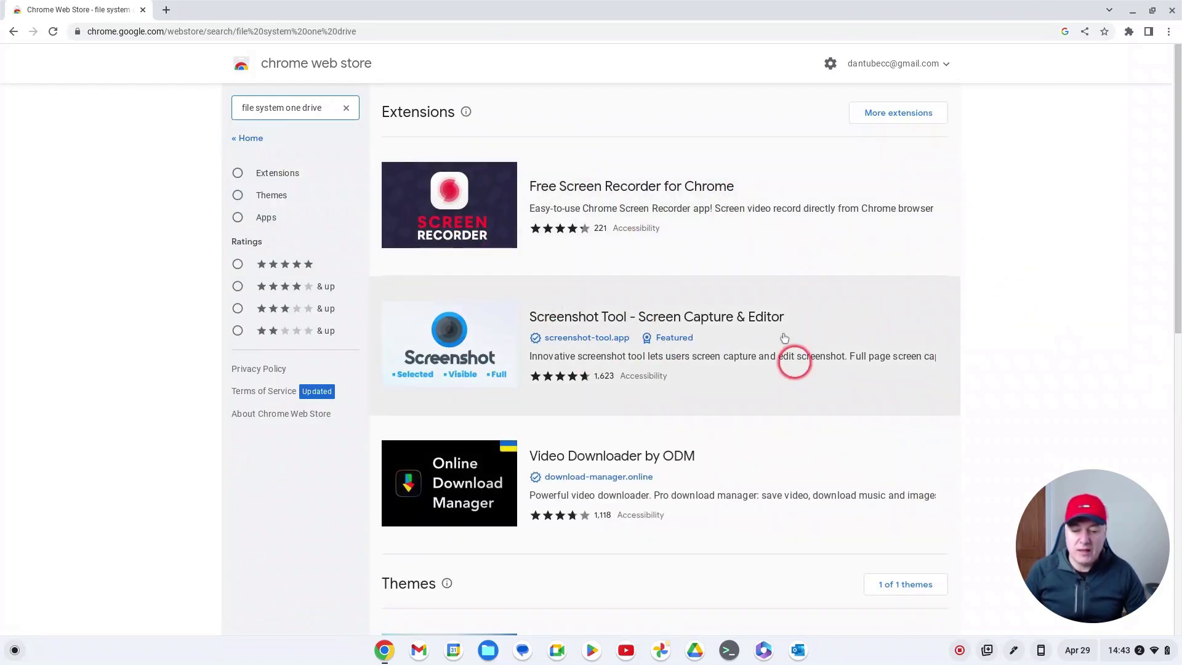
Step: Scroll down the results to the Apps section listing File System for OneDrive
scroll(773, 309, "down", 4)
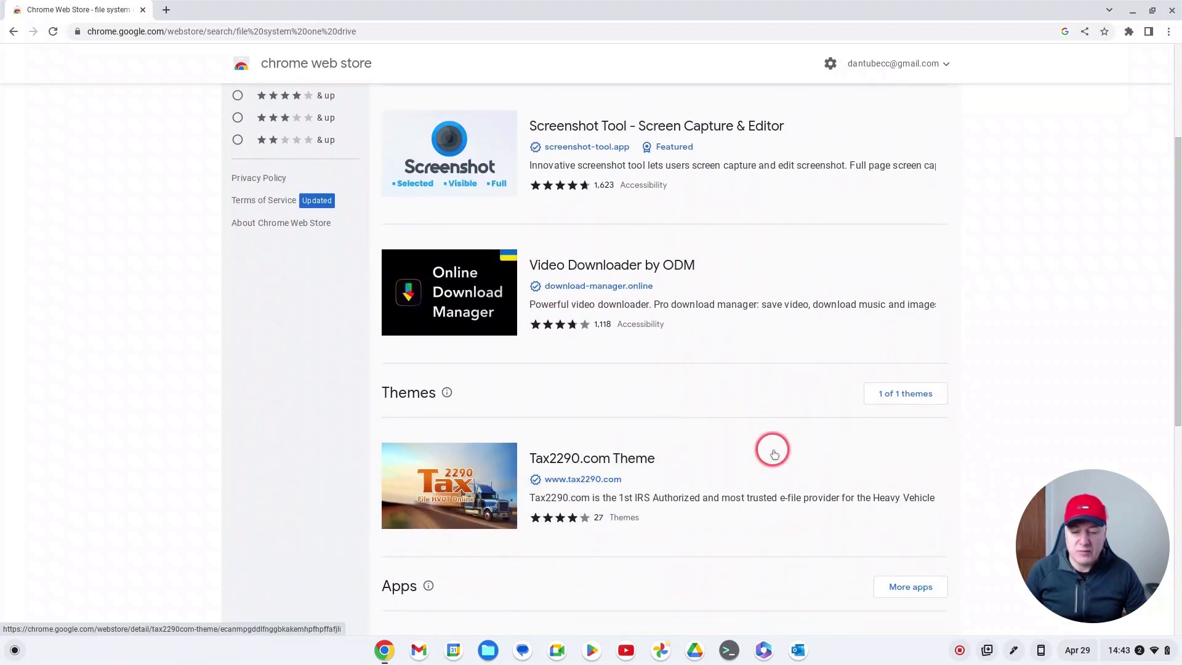
scroll(775, 454, "down", 4)
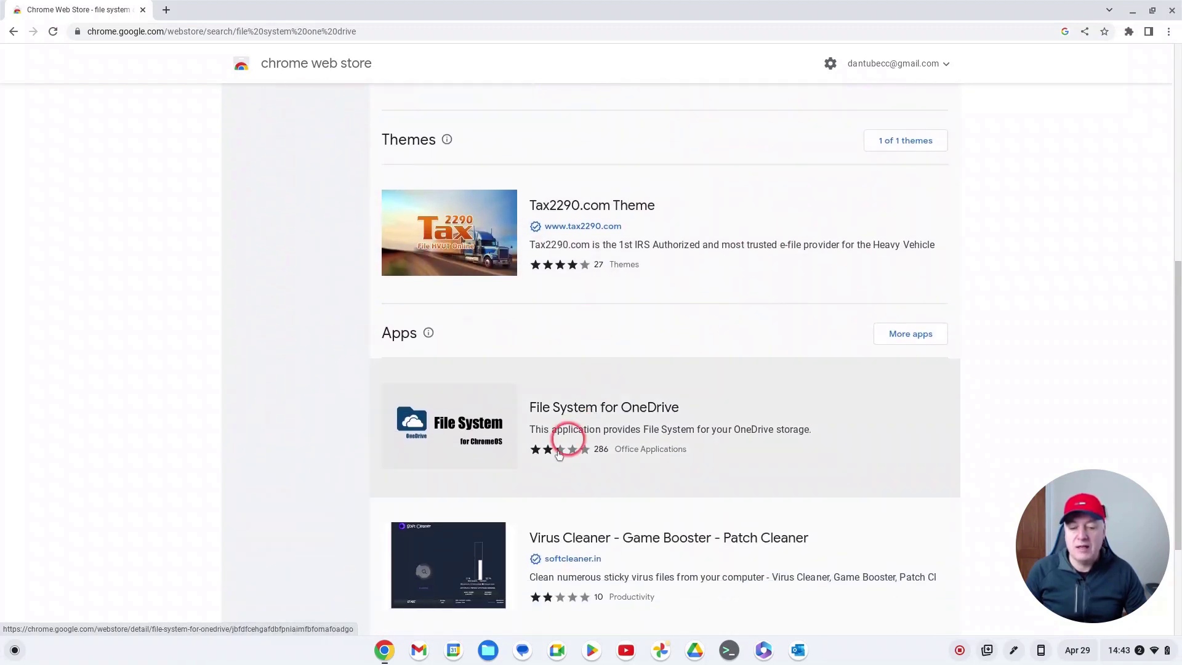
scroll(549, 461, "down", 3)
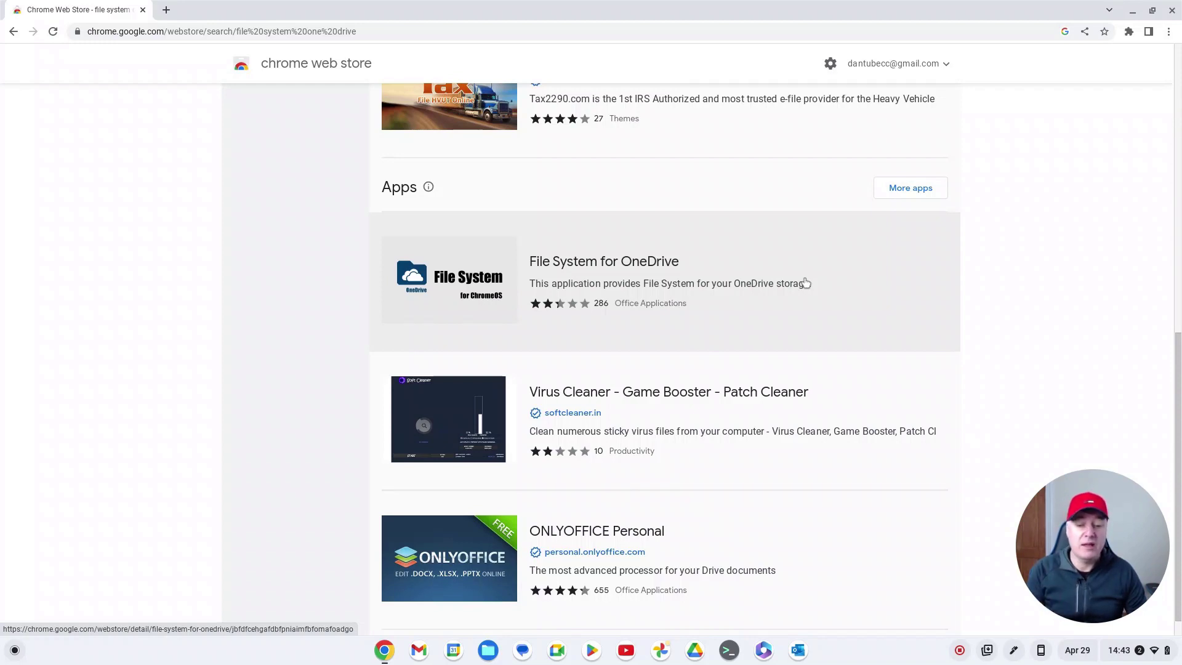
scroll(805, 282, "up", 10)
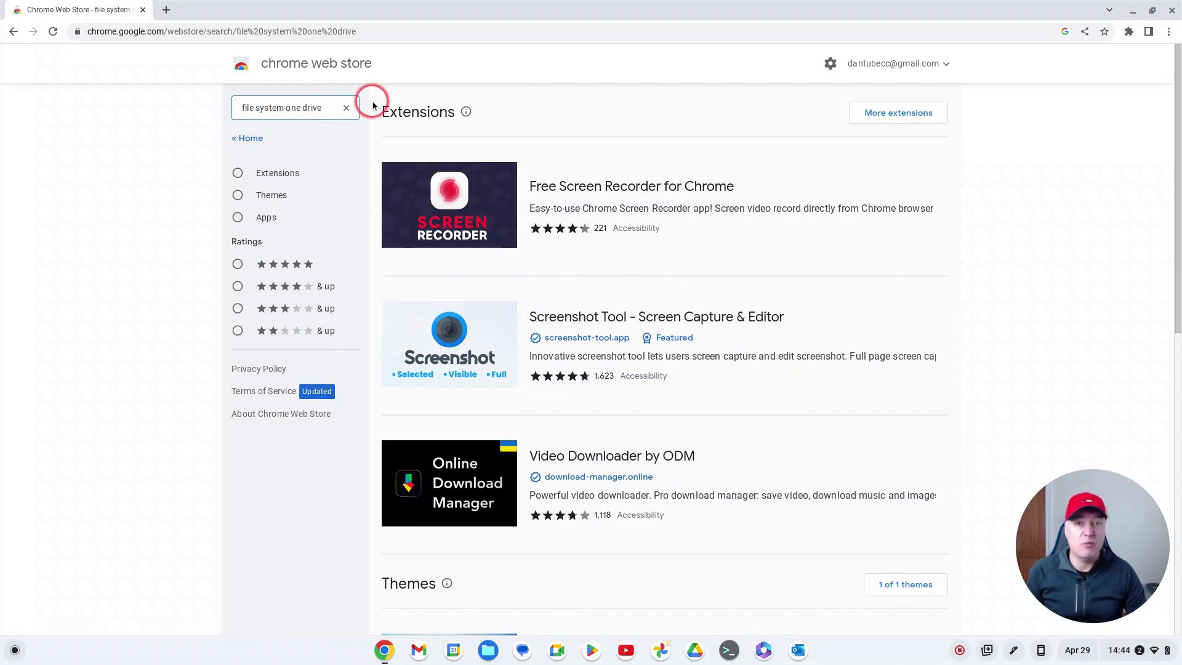
scroll(696, 364, "down", 1)
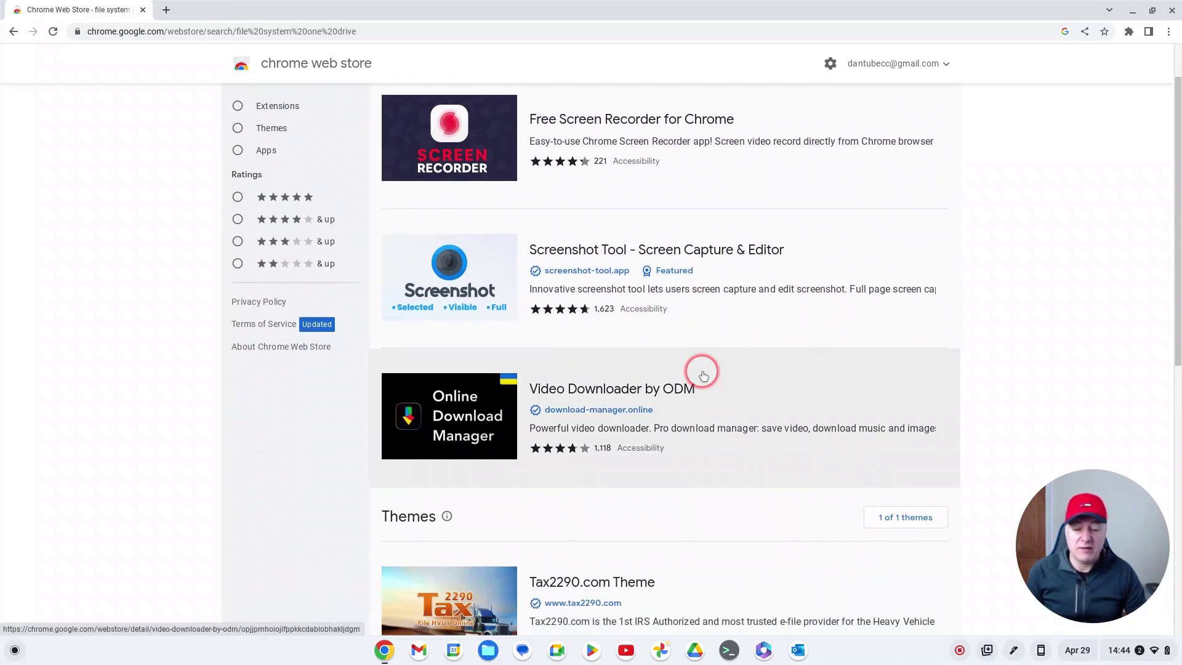
scroll(703, 374, "down", 3)
scroll(725, 404, "down", 2)
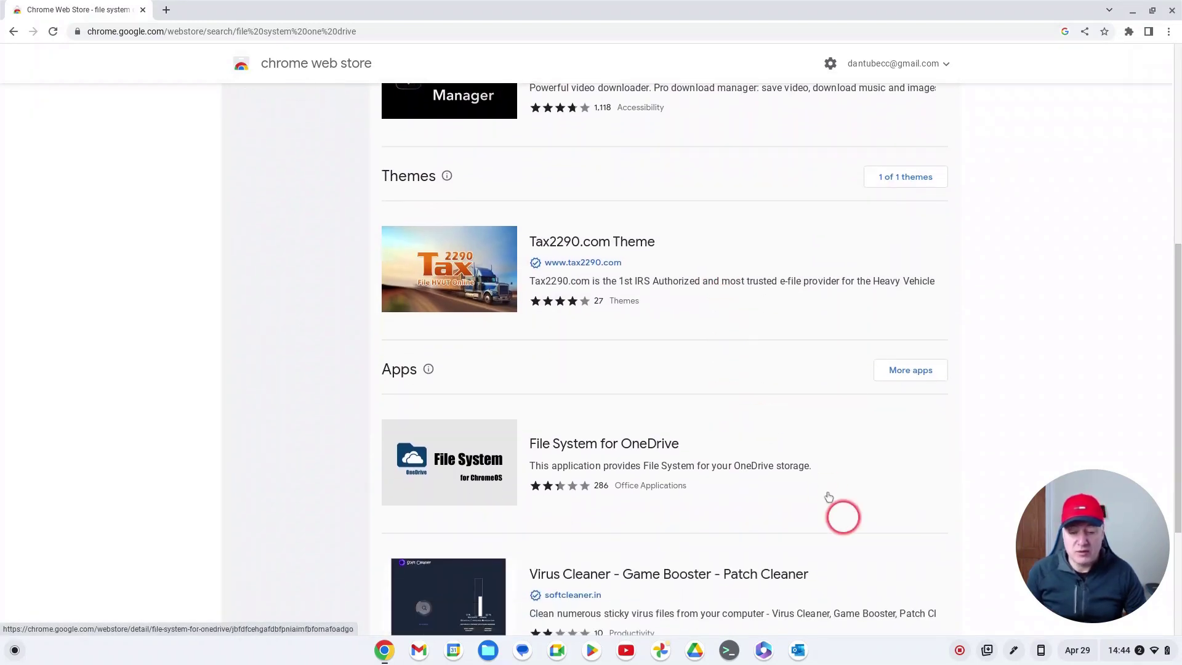
scroll(829, 467, "down", 2)
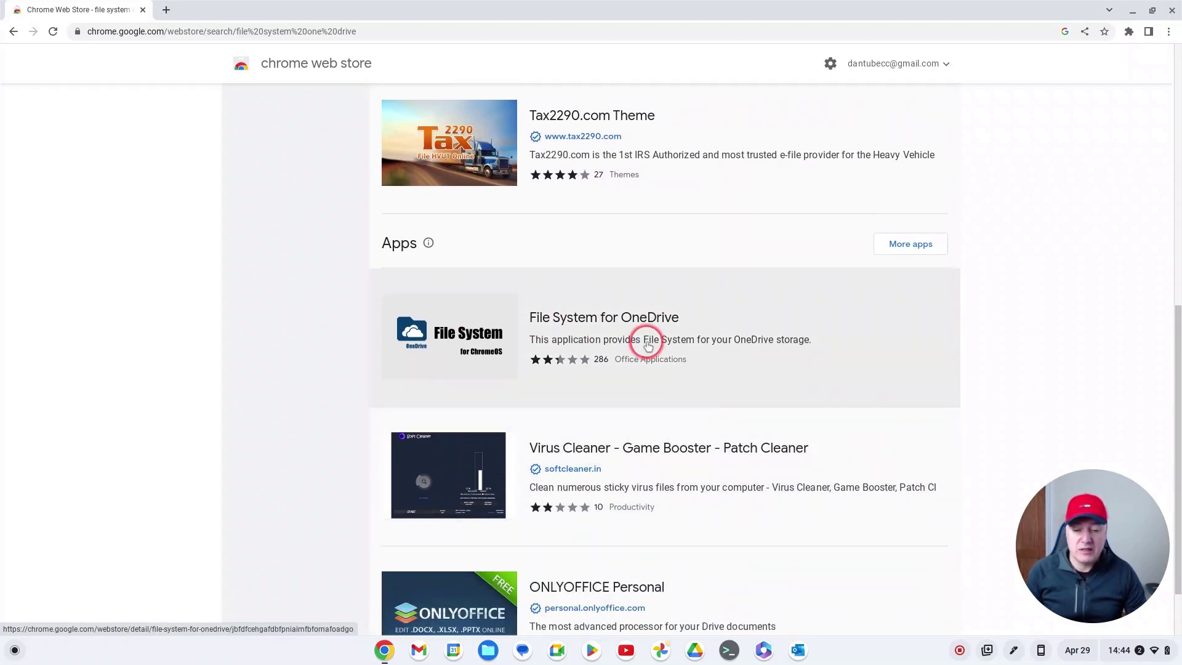
Step: Add File System for OneDrive to Chrome, confirm Add app, and launch it
left_click(644, 340)
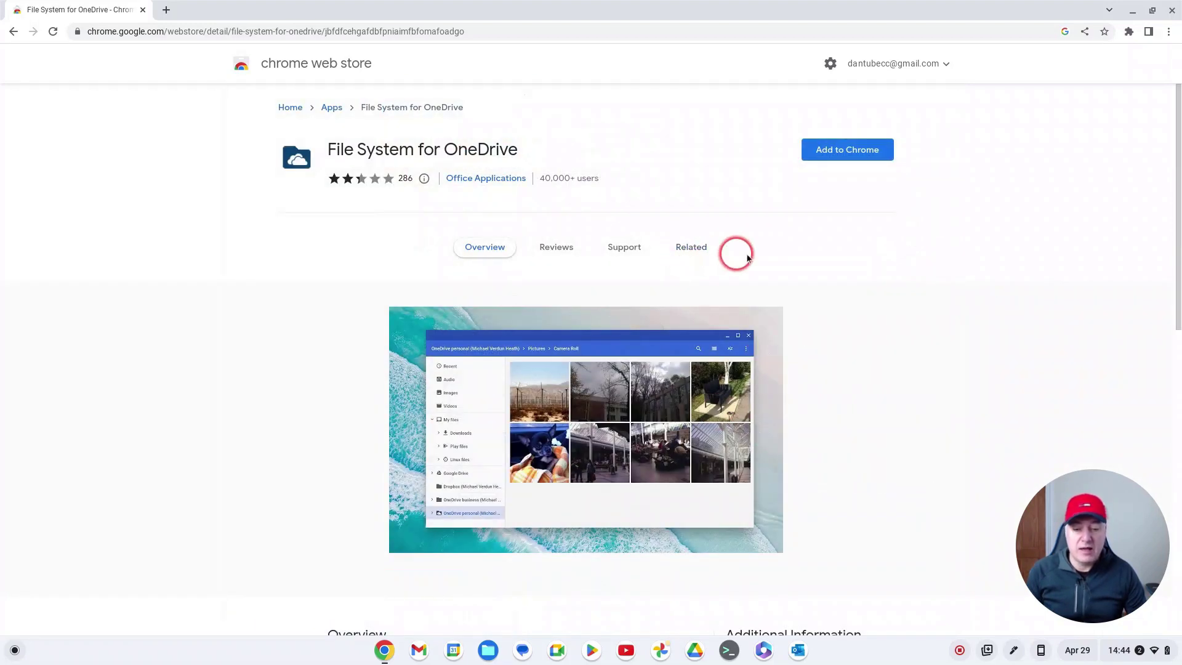
left_click(846, 151)
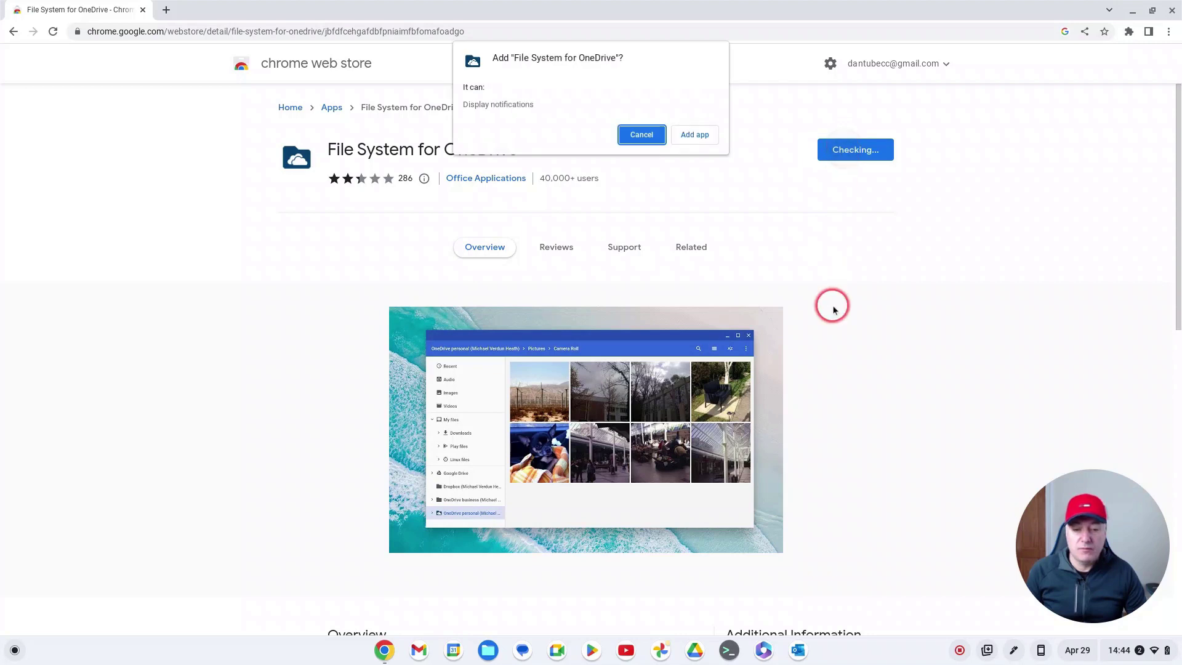
left_click(698, 135)
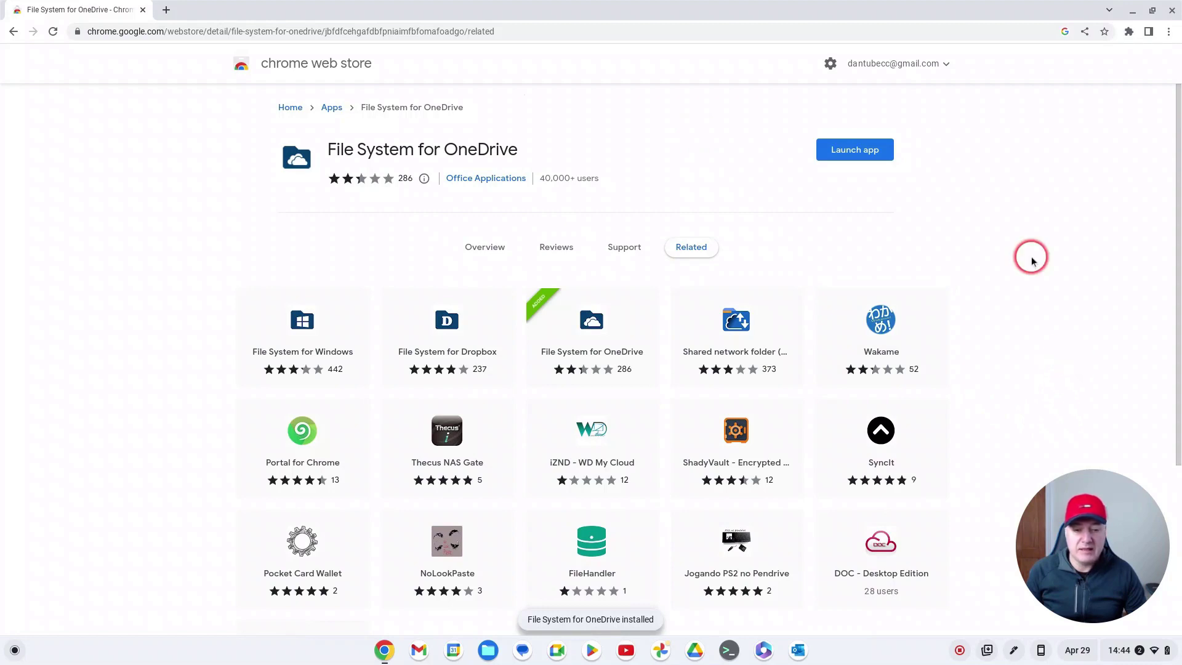
left_click(866, 153)
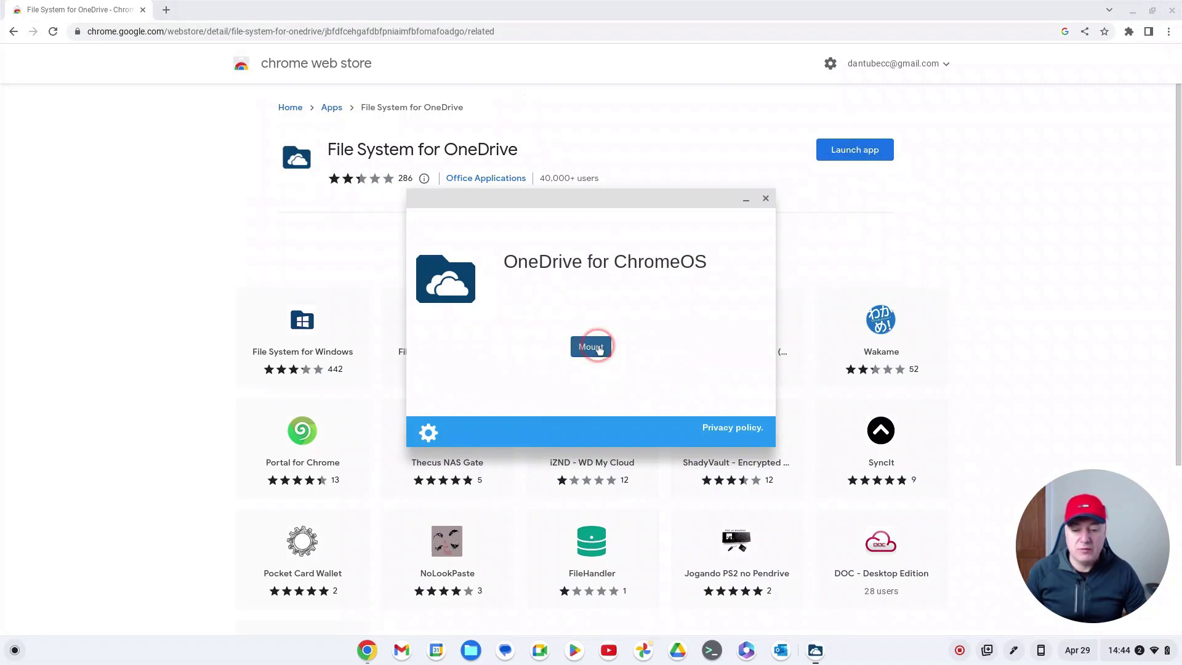
Step: Start the OneDrive mount and sign in with the Microsoft account e-mail address
left_click(597, 348)
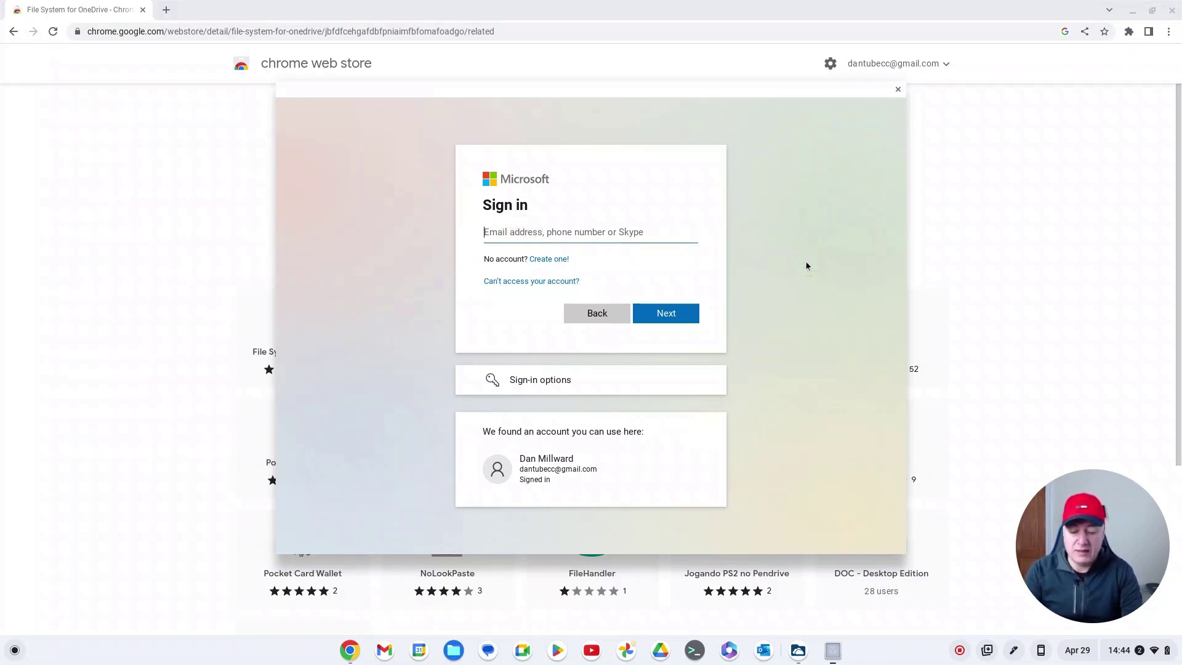
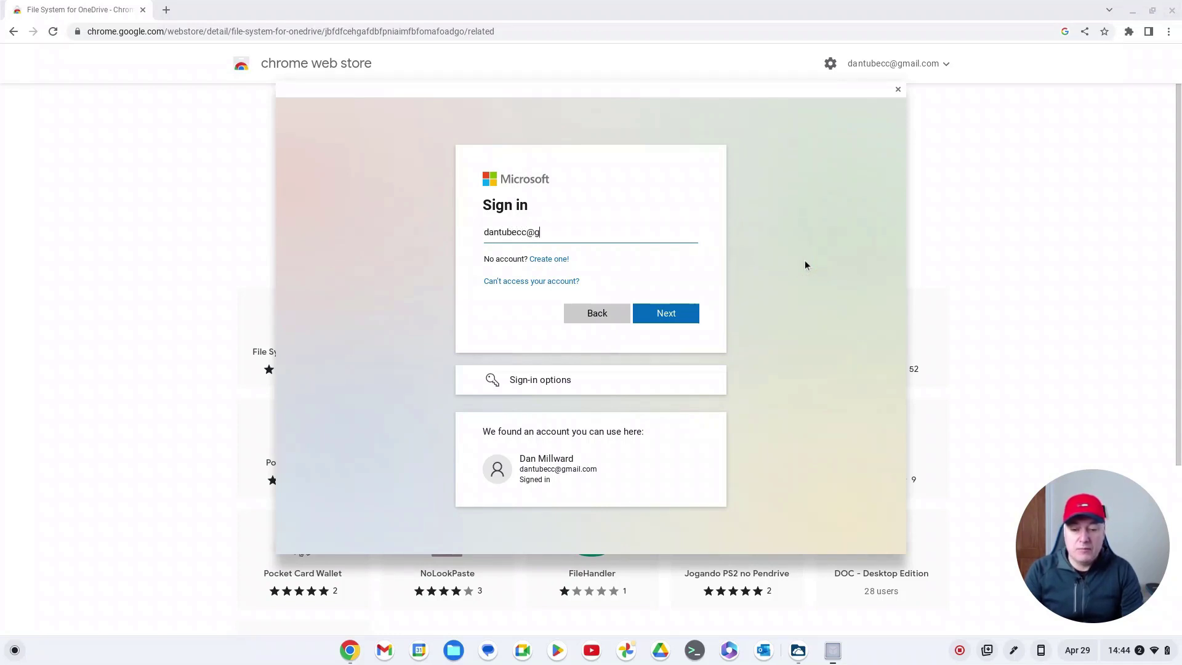
key("Return")
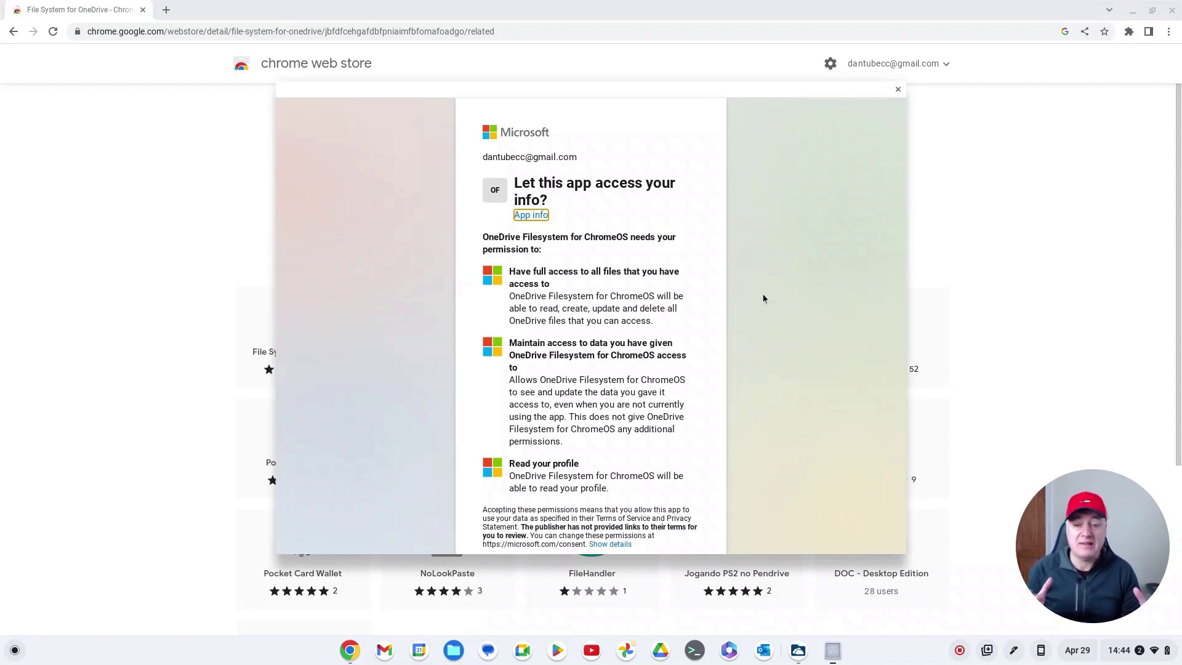
Step: Scroll the Microsoft consent page down to its permission buttons
scroll(529, 258, "down", 2)
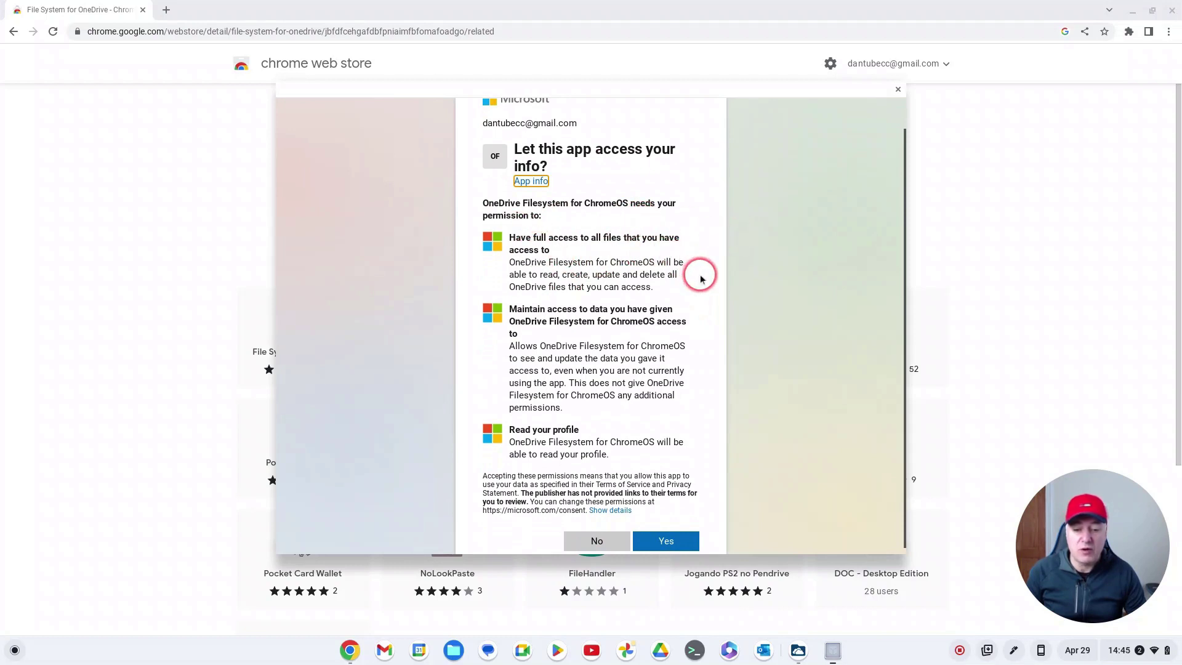
scroll(701, 275, "down", 1)
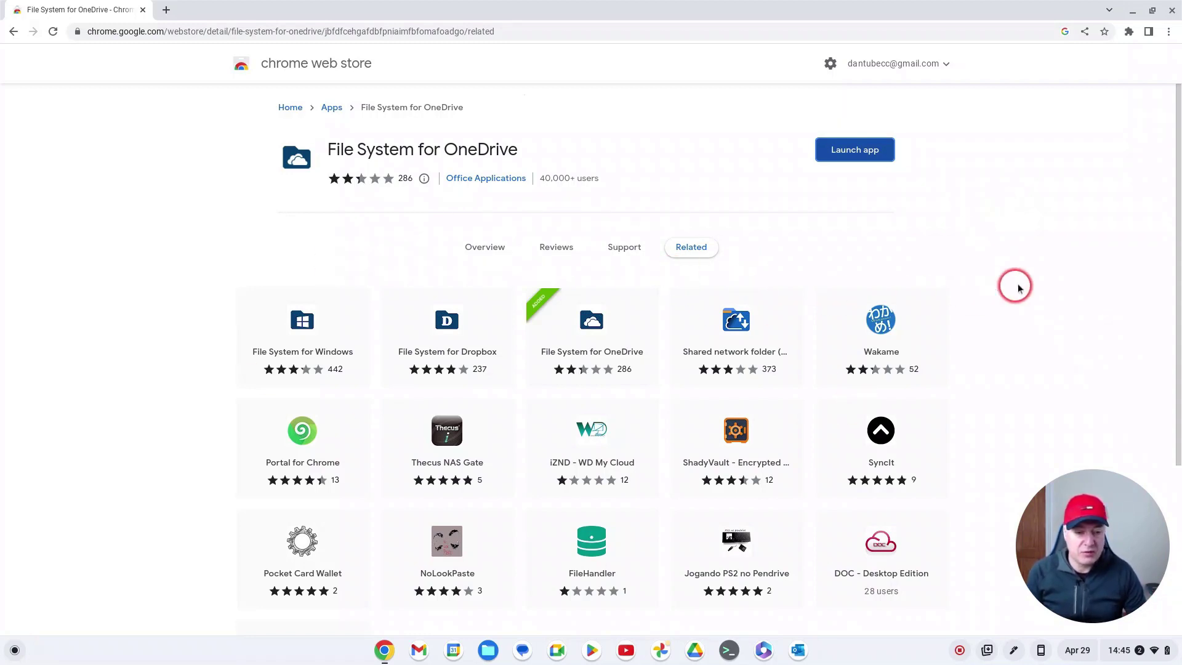
Step: Close Chrome and inspect the File System for OneDrive app's menu in the launcher, then dismiss it
left_click(1172, 10)
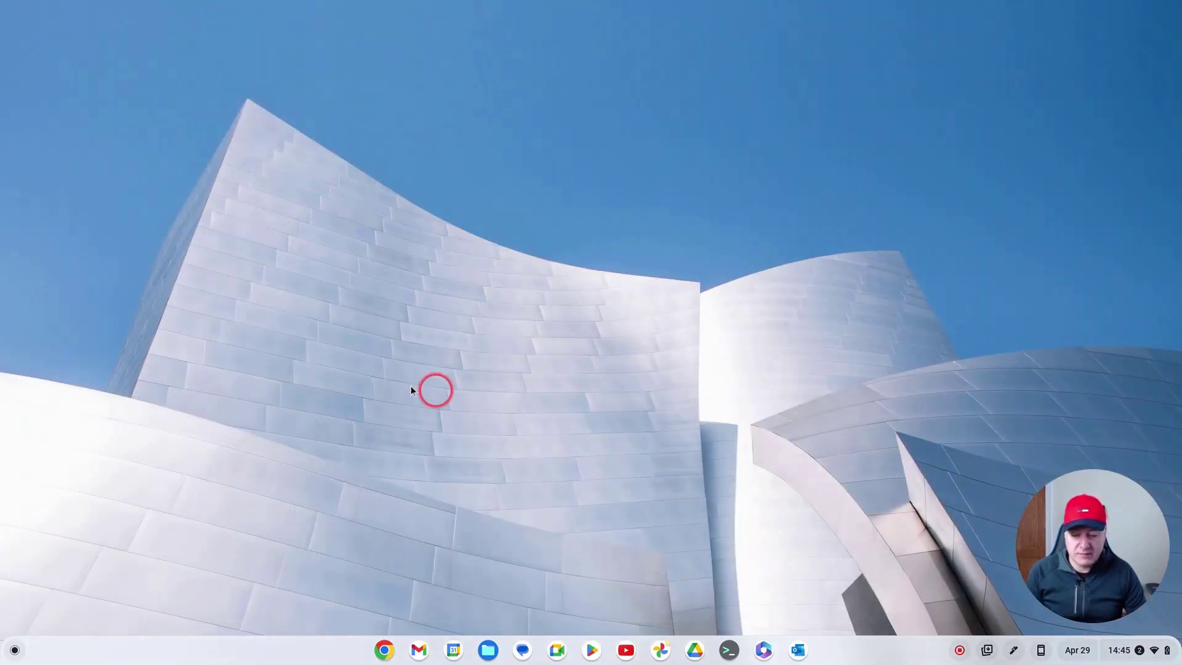
left_click(13, 654)
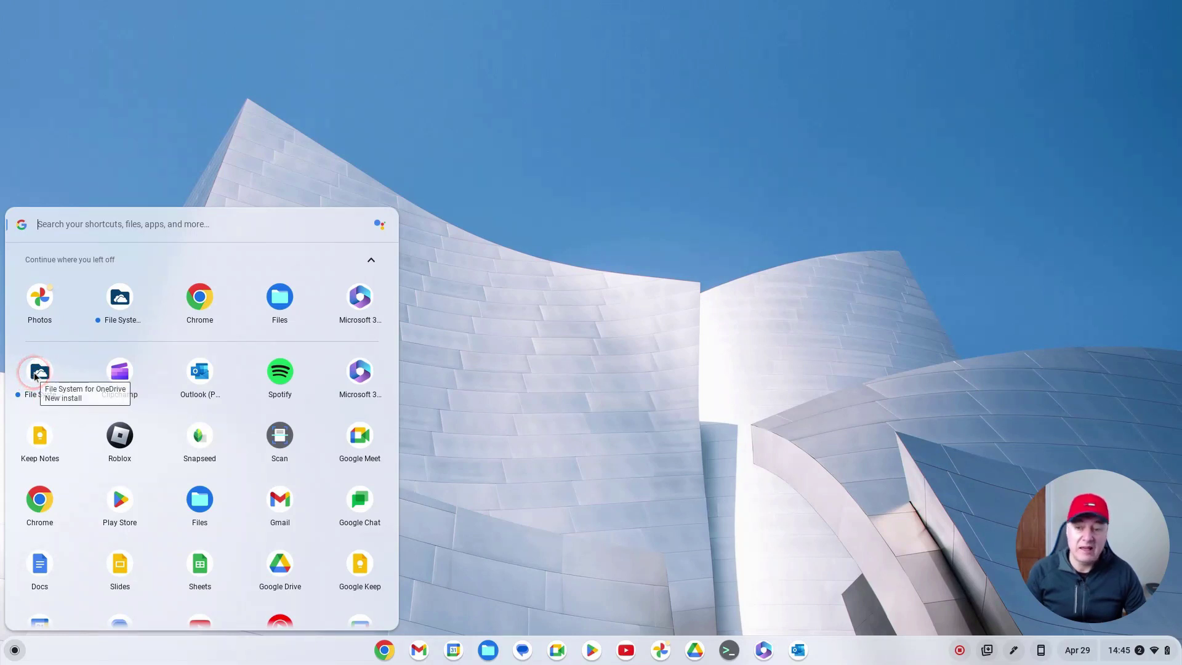
right_click(35, 375)
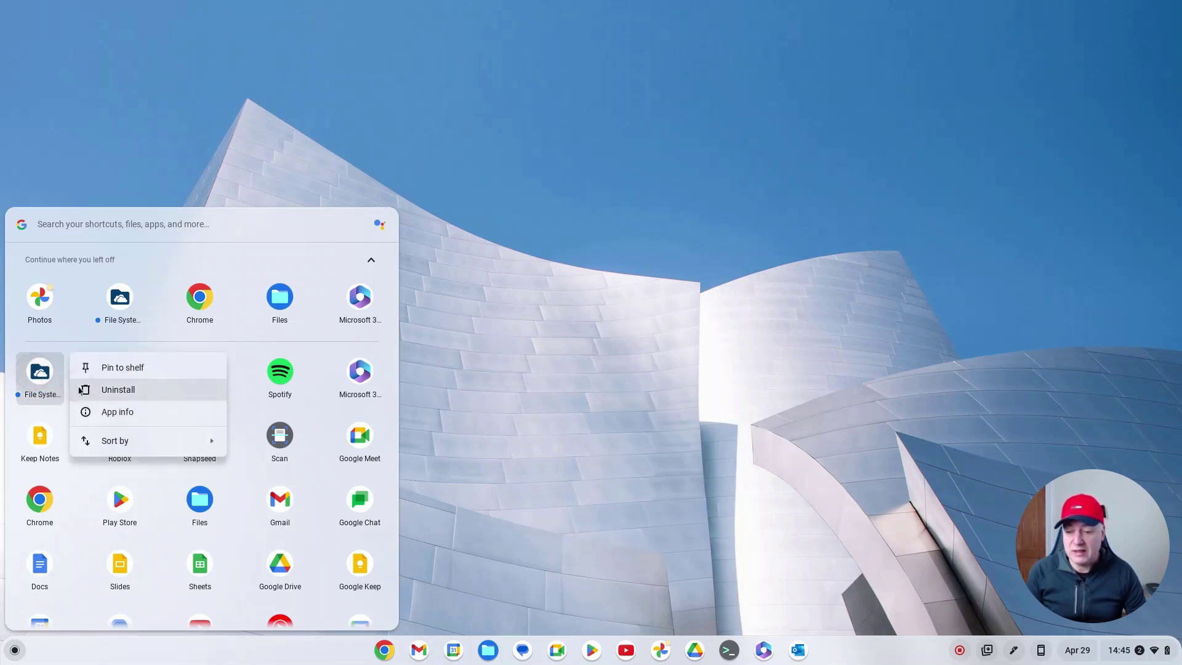
left_click(412, 319)
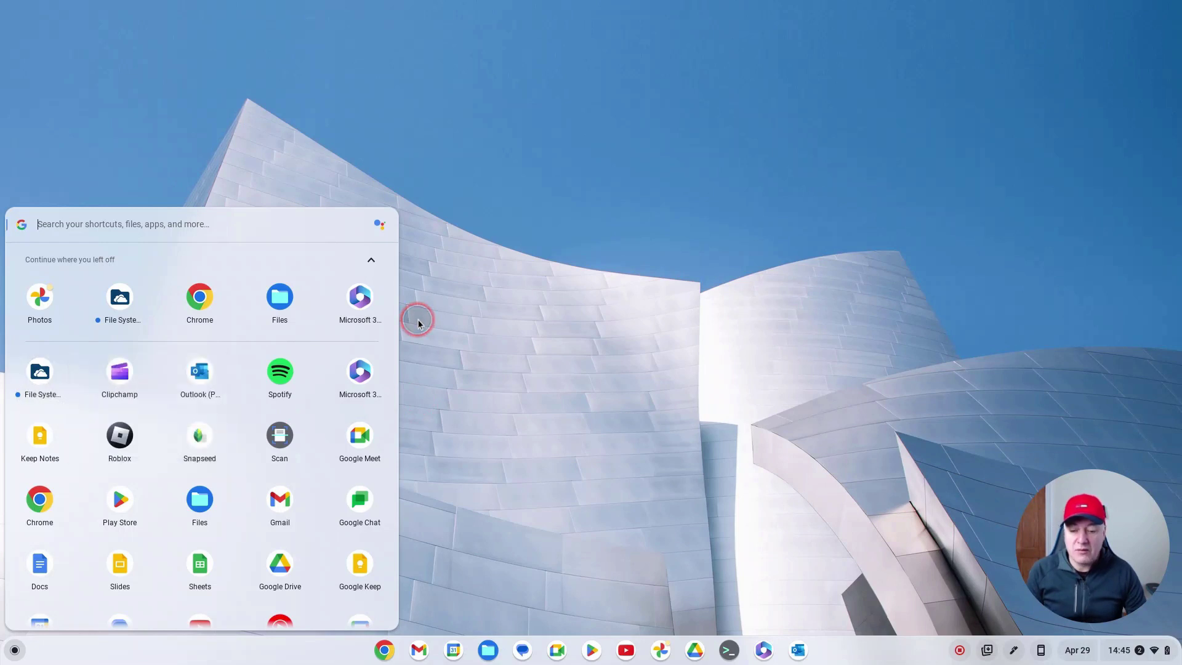
left_click(644, 343)
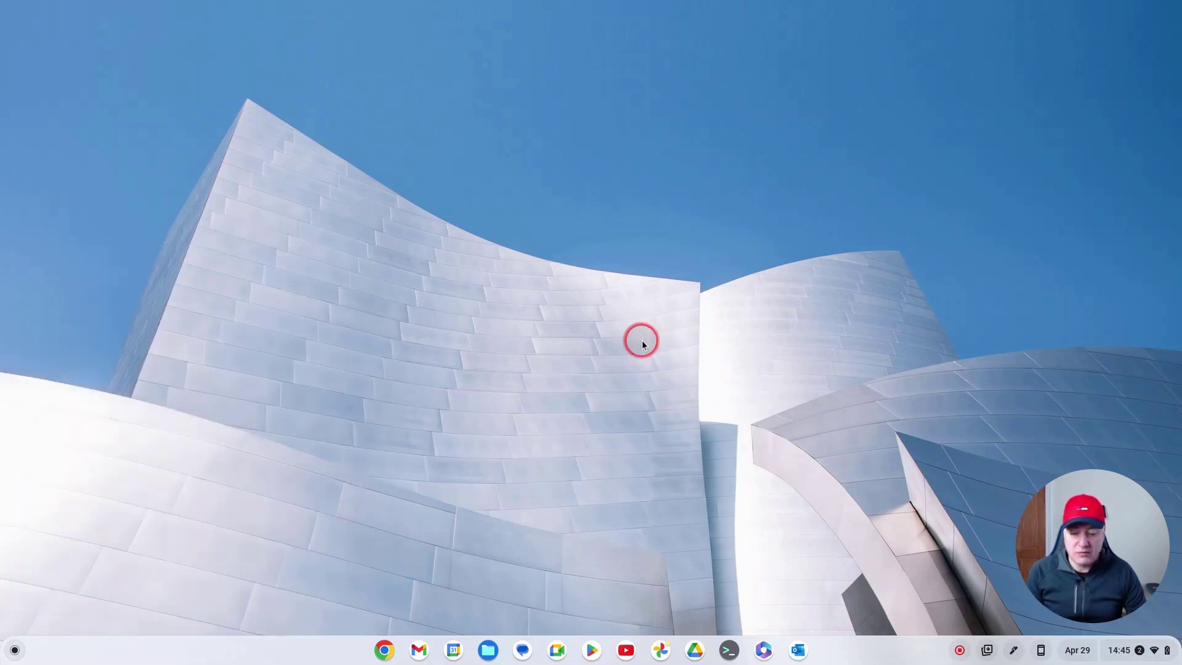
Step: In Files, view Google Drive and then the OneDrive personal drive's folders and files
left_click(488, 648)
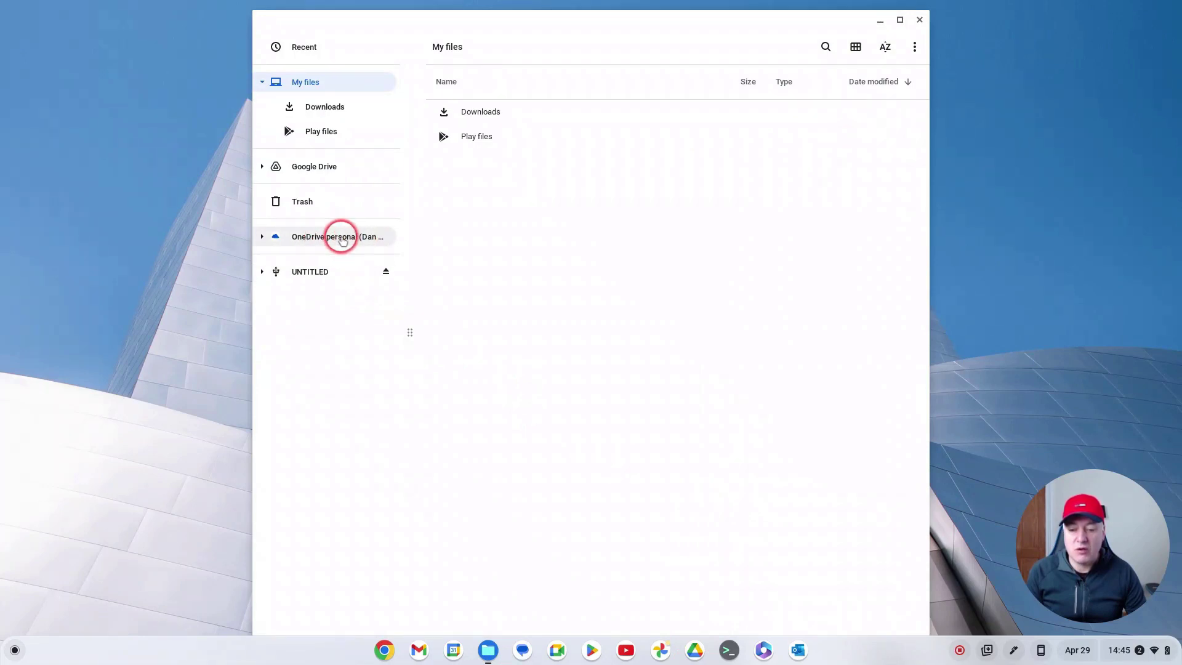
left_click(302, 167)
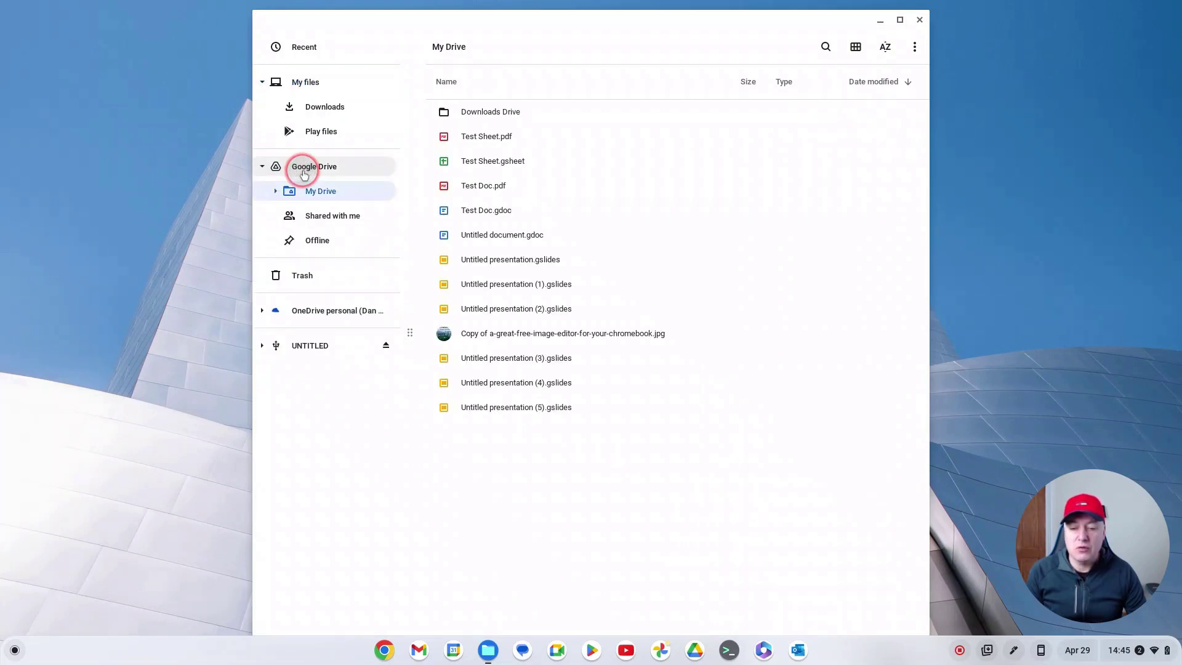
left_click(325, 311)
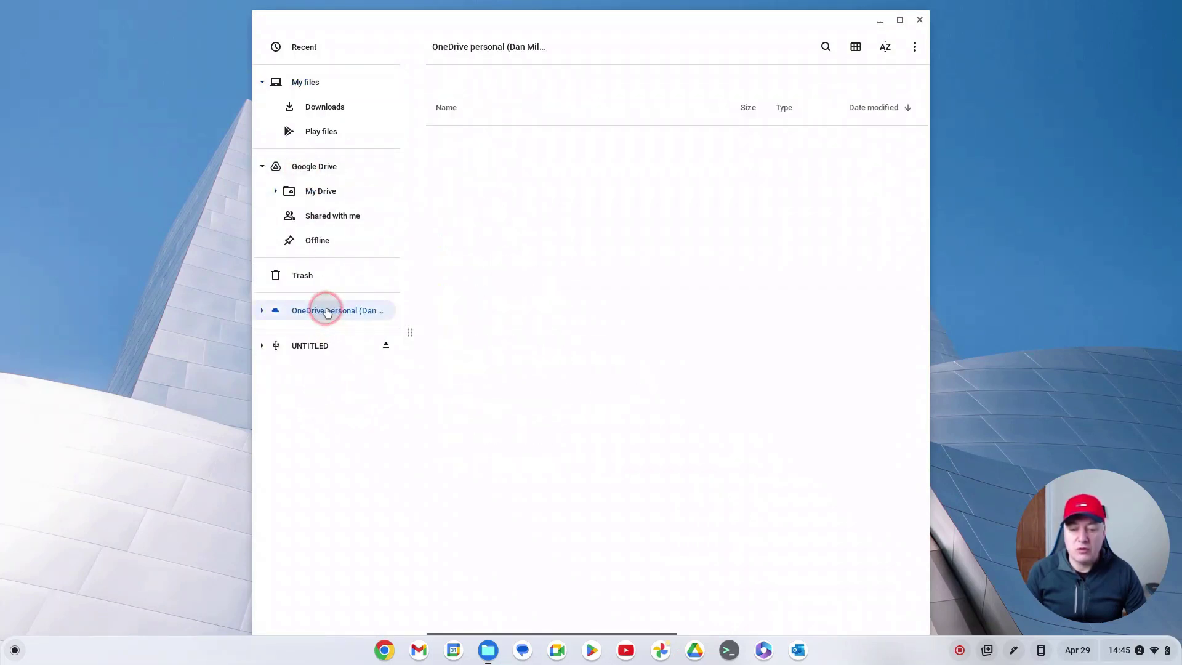
left_click(711, 431)
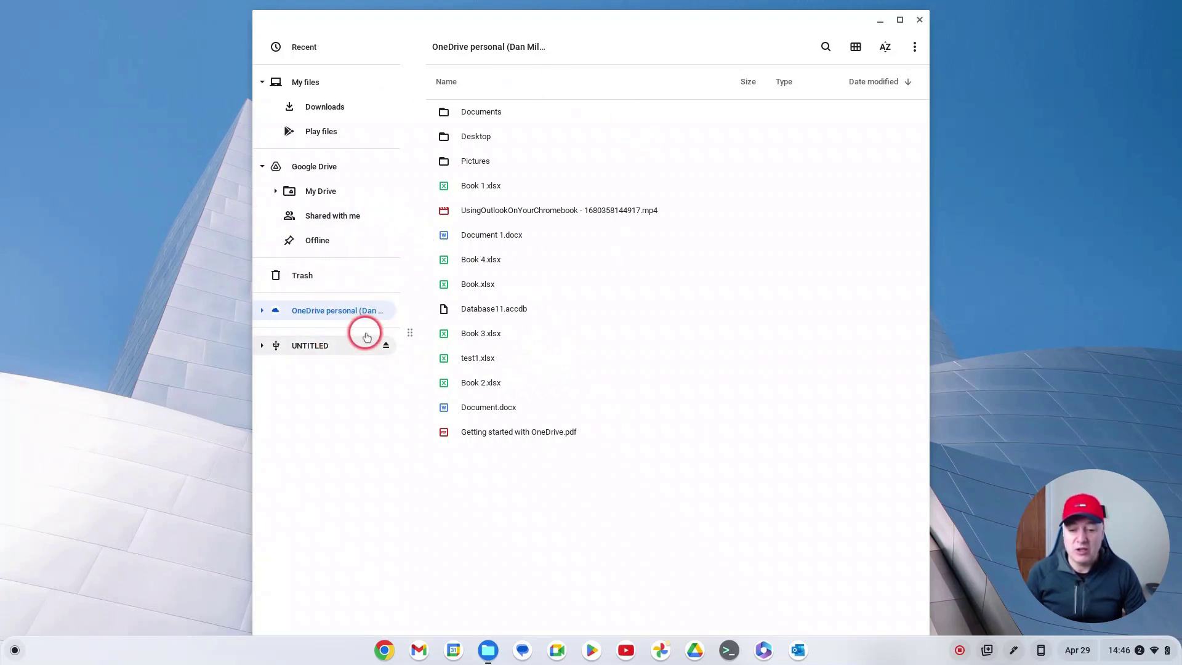
Step: Drag Book 1.xlsx from OneDrive into Downloads, dismiss the notification, and close Files
left_click(479, 185)
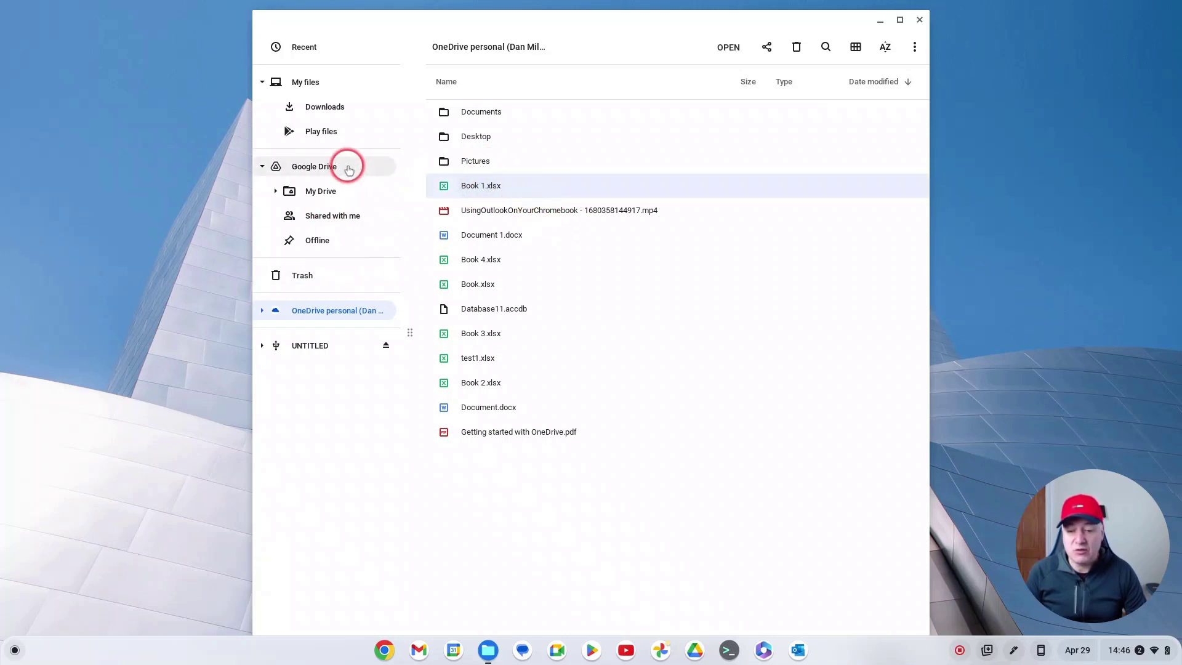
left_click_drag(493, 189, 329, 106)
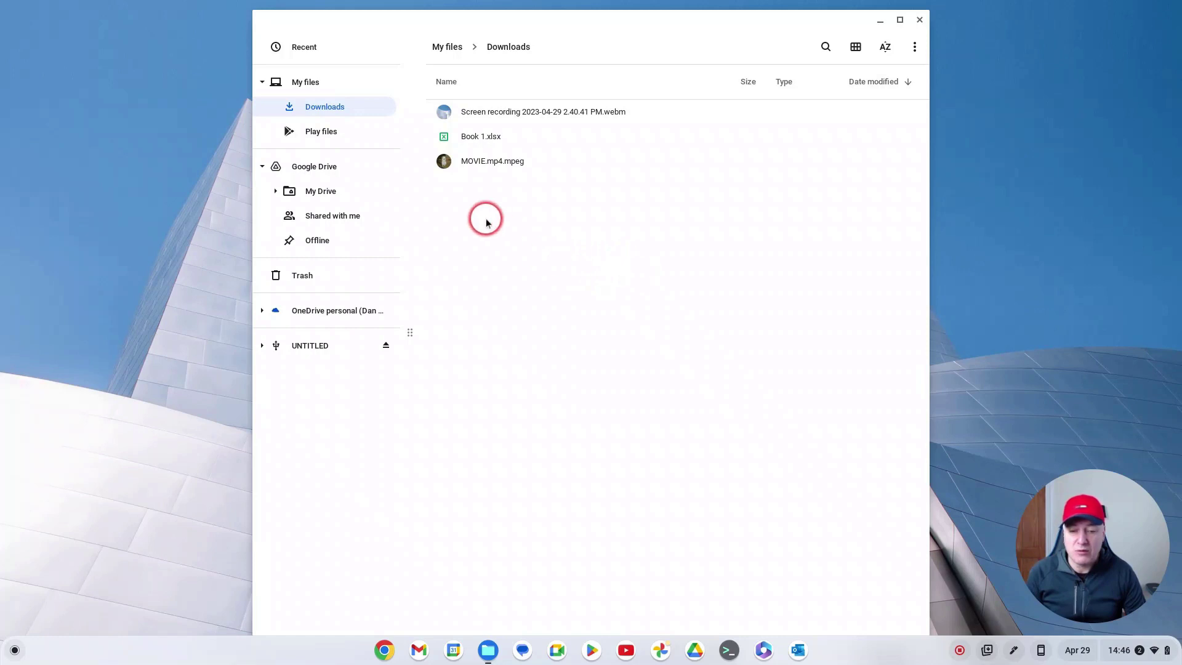
mouse_move(1097, 515)
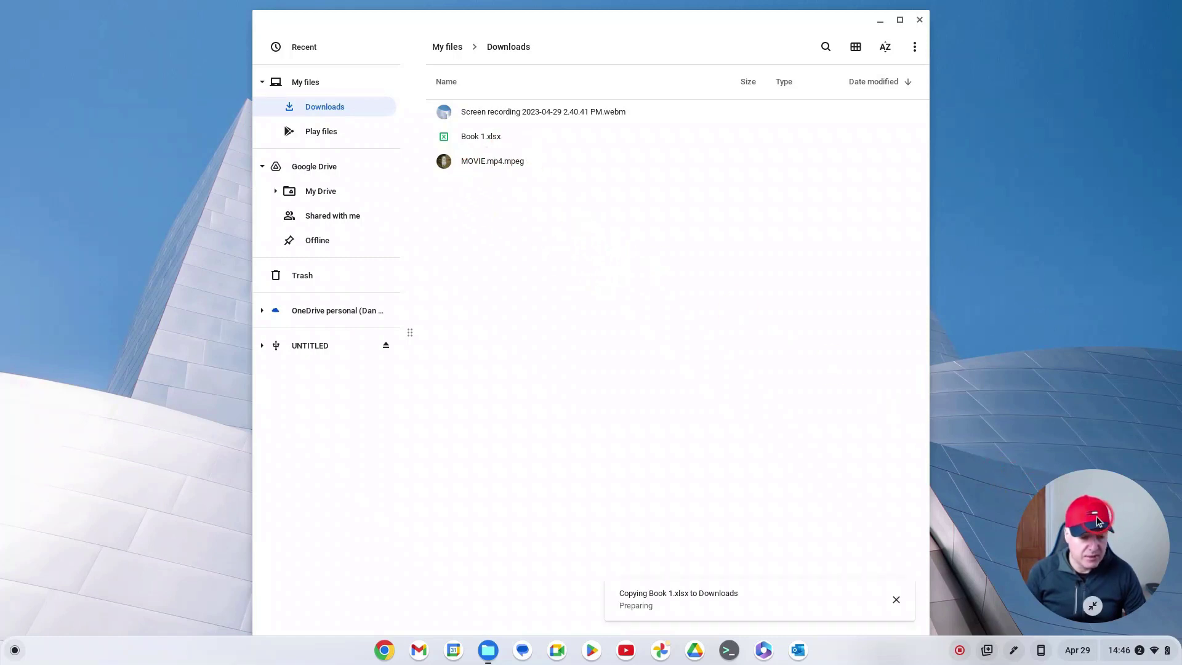
left_click_drag(1096, 512, 148, 471)
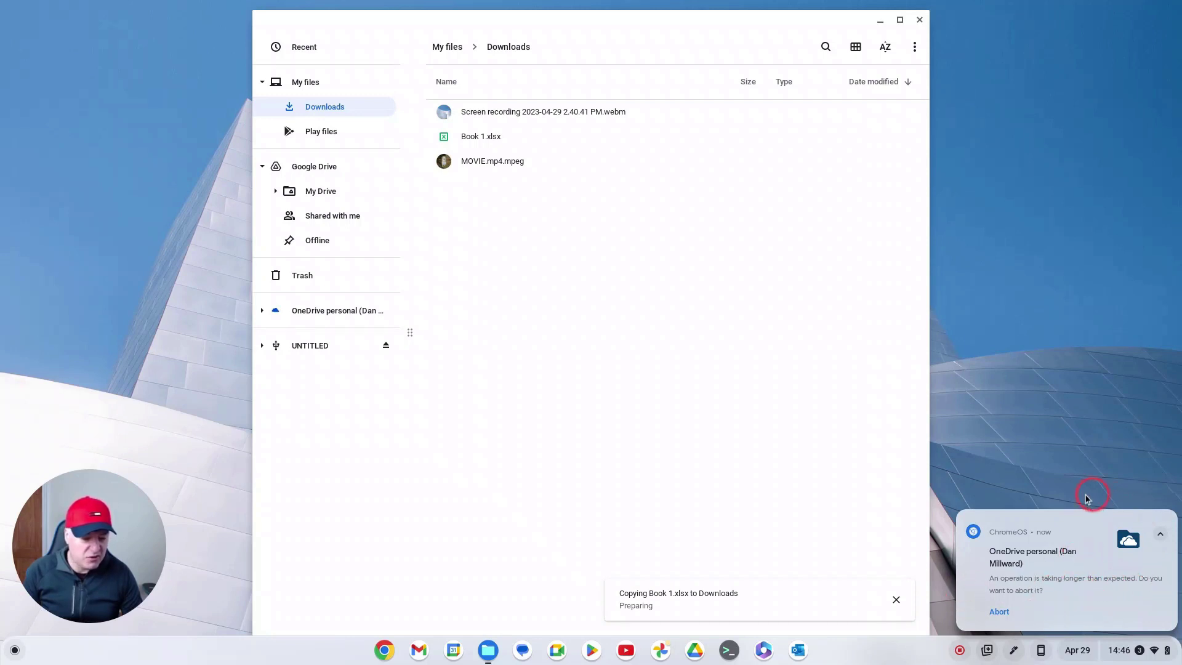
left_click(1164, 516)
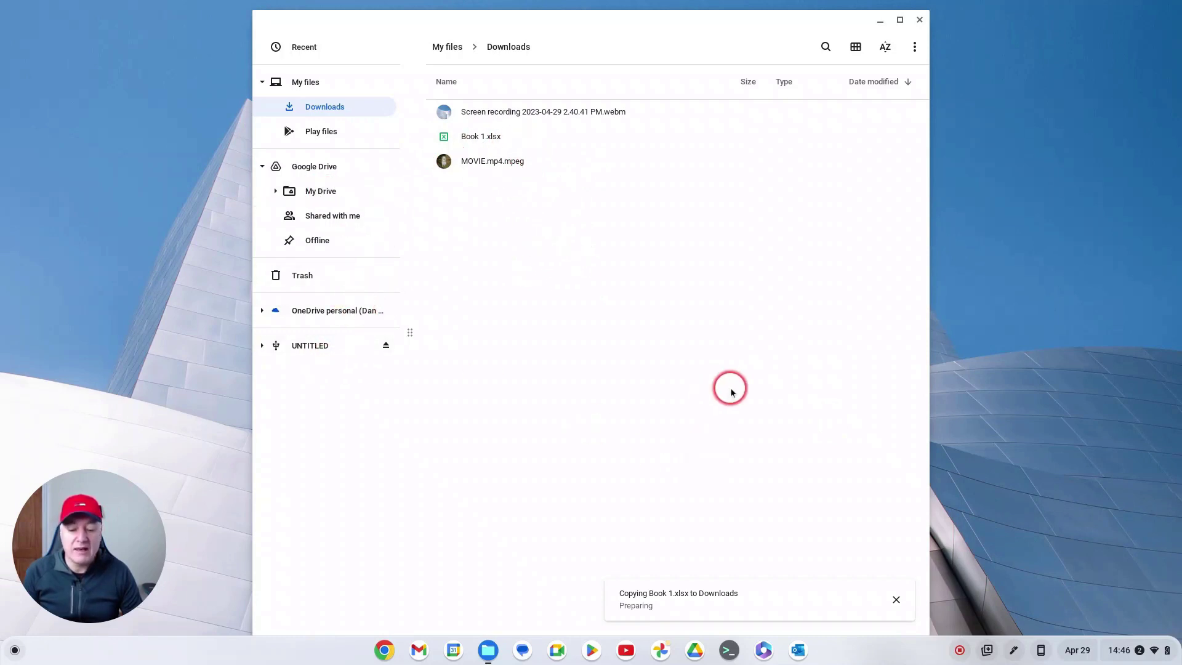
left_click(923, 24)
Step: Open the user's notebook in OneNote on the web from Microsoft 365
left_click(764, 647)
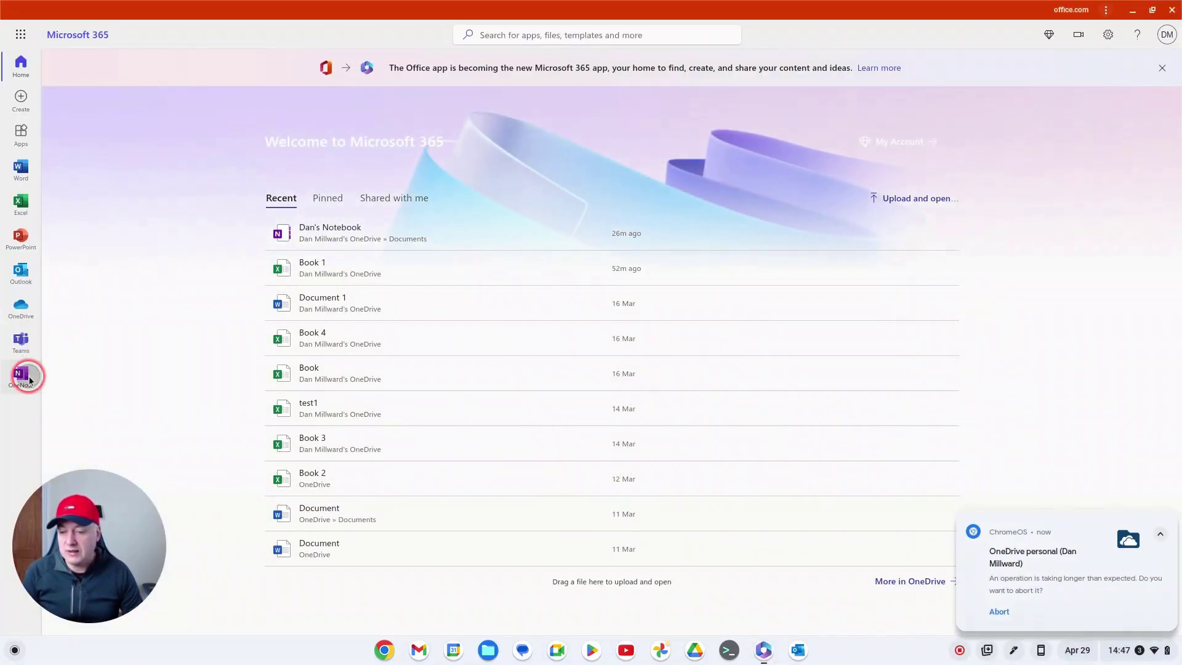
left_click(21, 374)
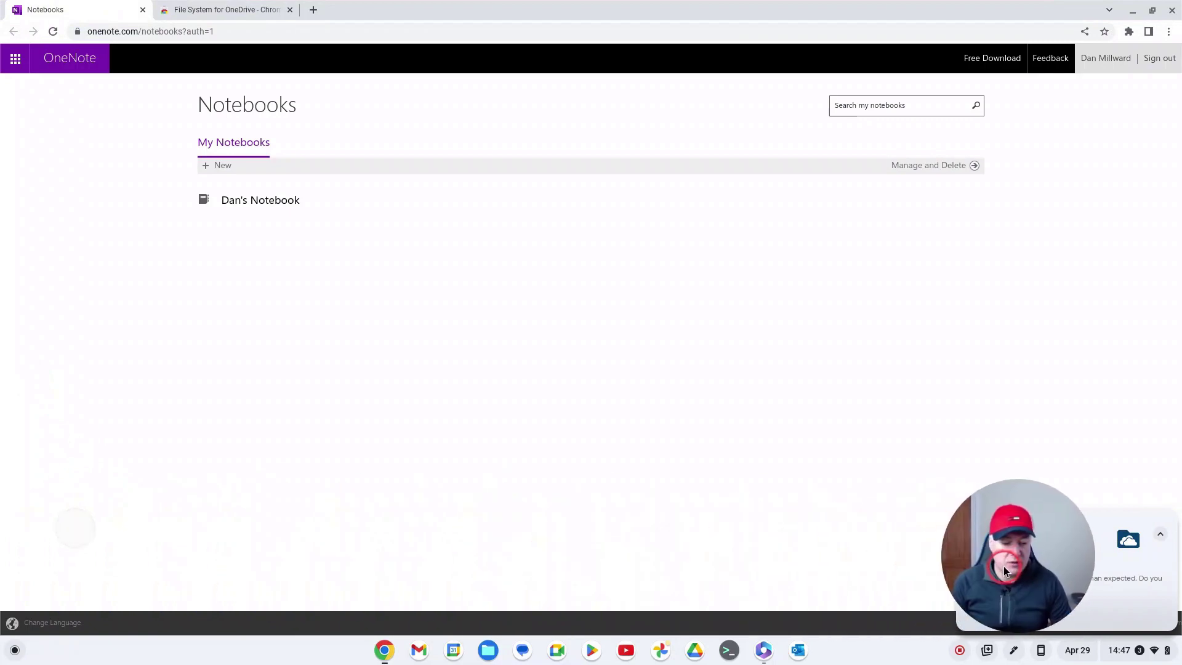
left_click_drag(1008, 566, 1078, 557)
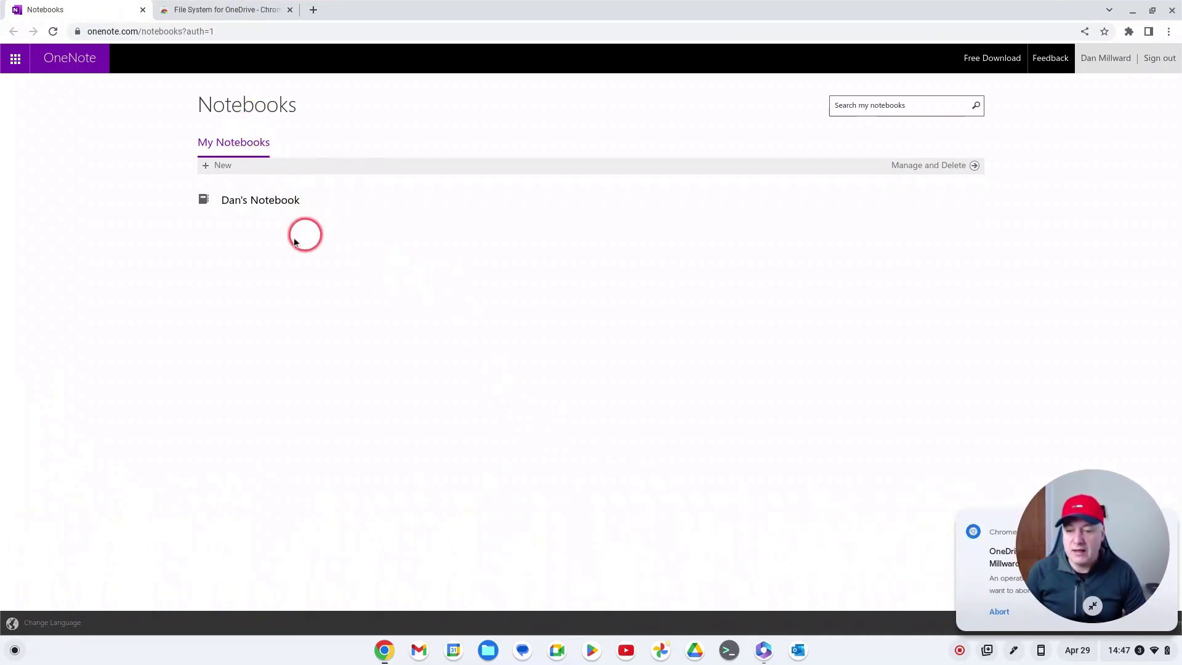
left_click(261, 198)
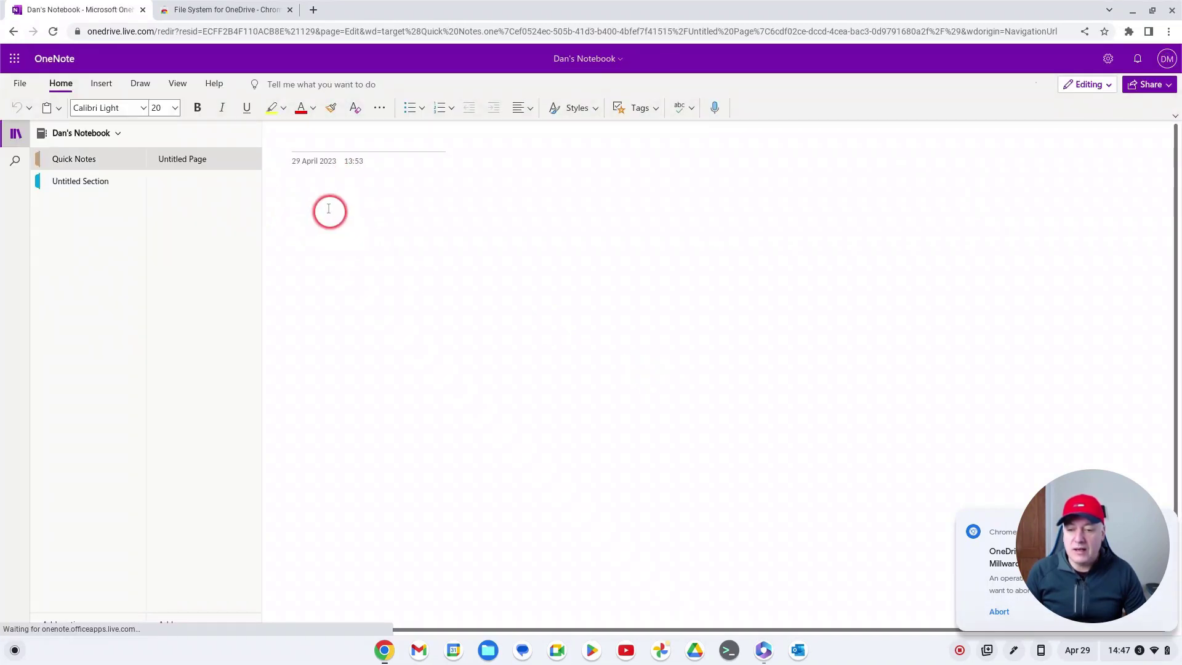
Step: On the Quick Notes page, open the Insert tab's File dropdown
left_click(316, 197)
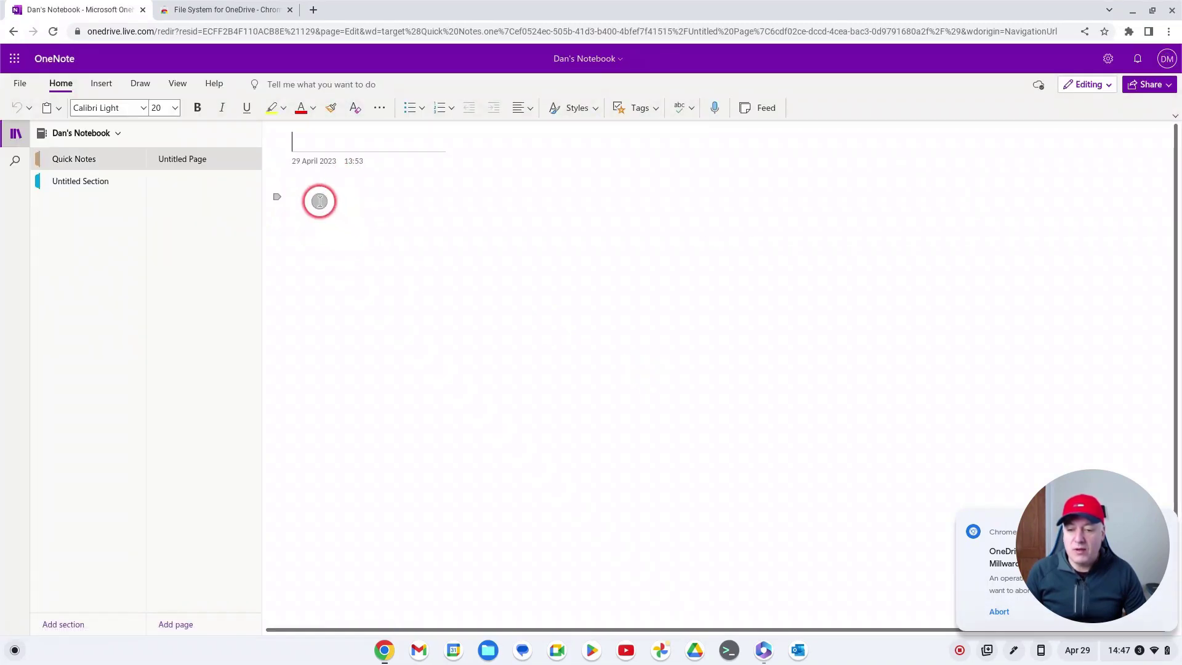
left_click(100, 83)
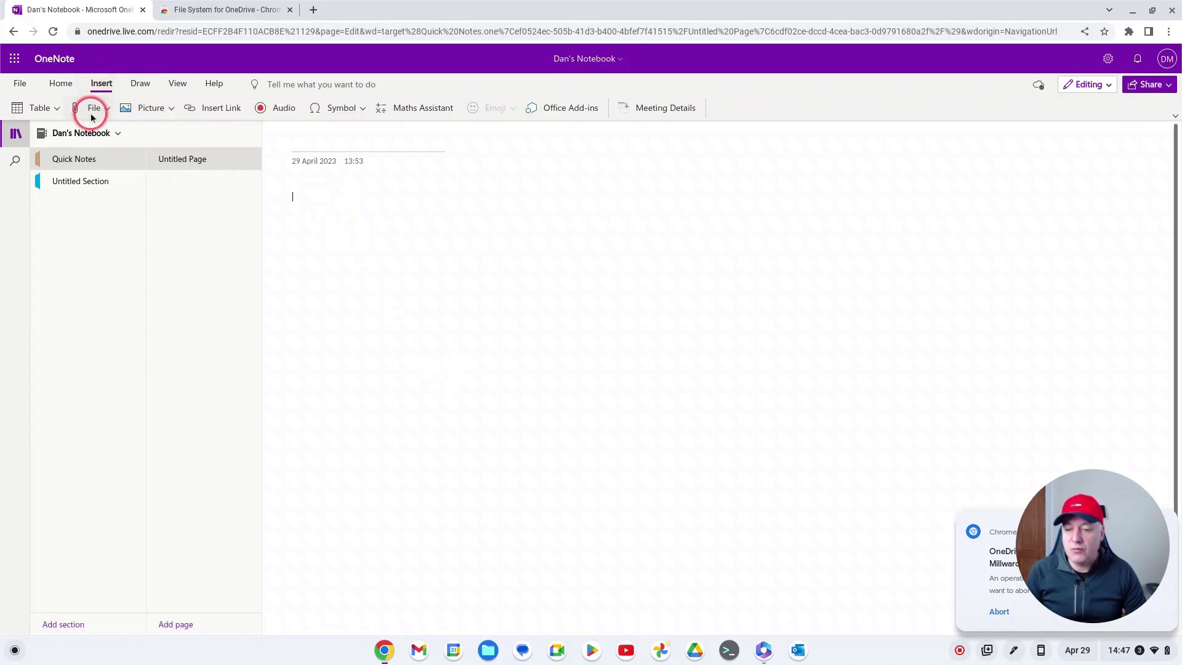
left_click(91, 115)
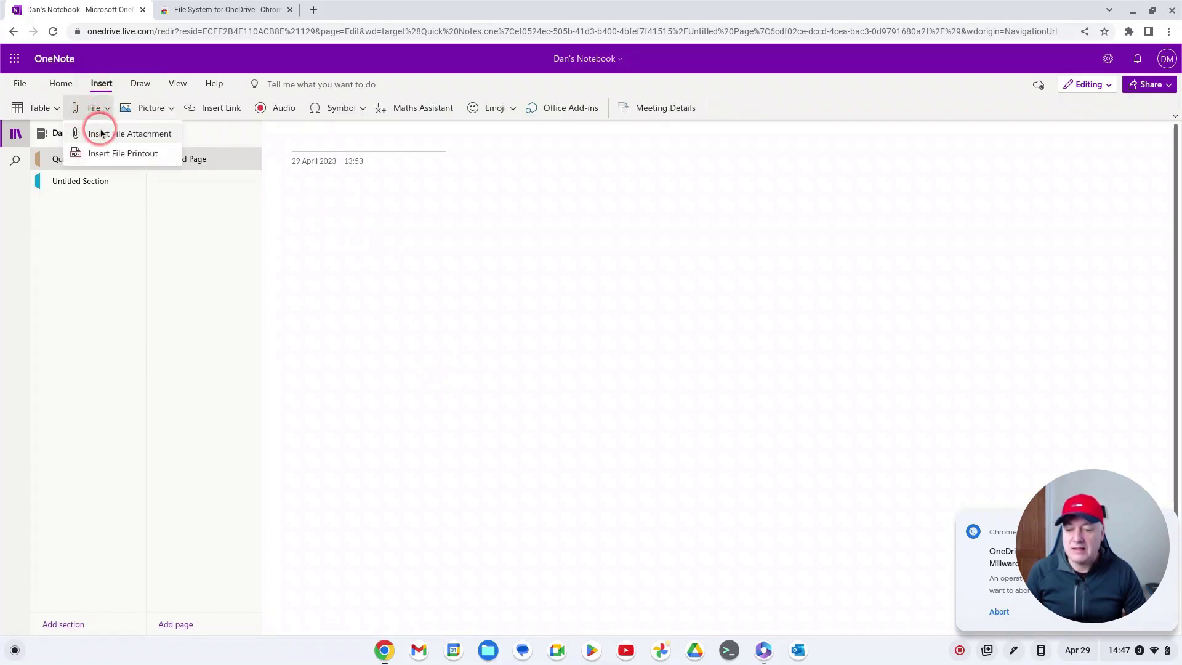
Step: Browse Google Drive's My Drive in the File Attachment picker, then close it and the OneNote and Web Store tabs
left_click(101, 133)
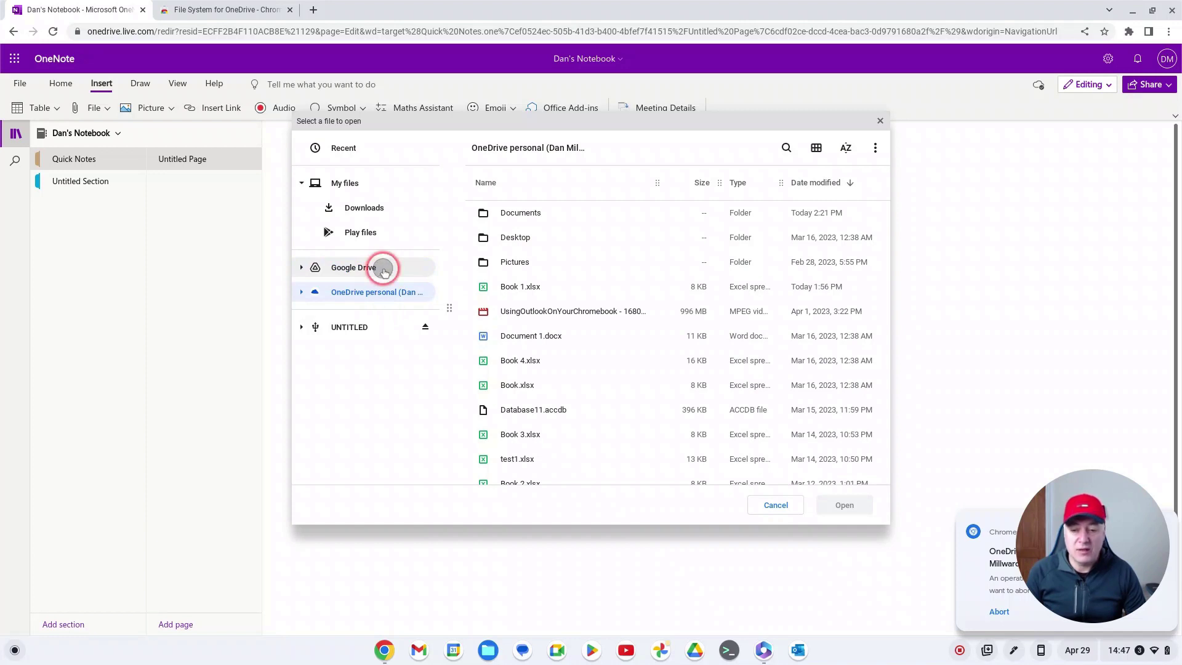
left_click(384, 271)
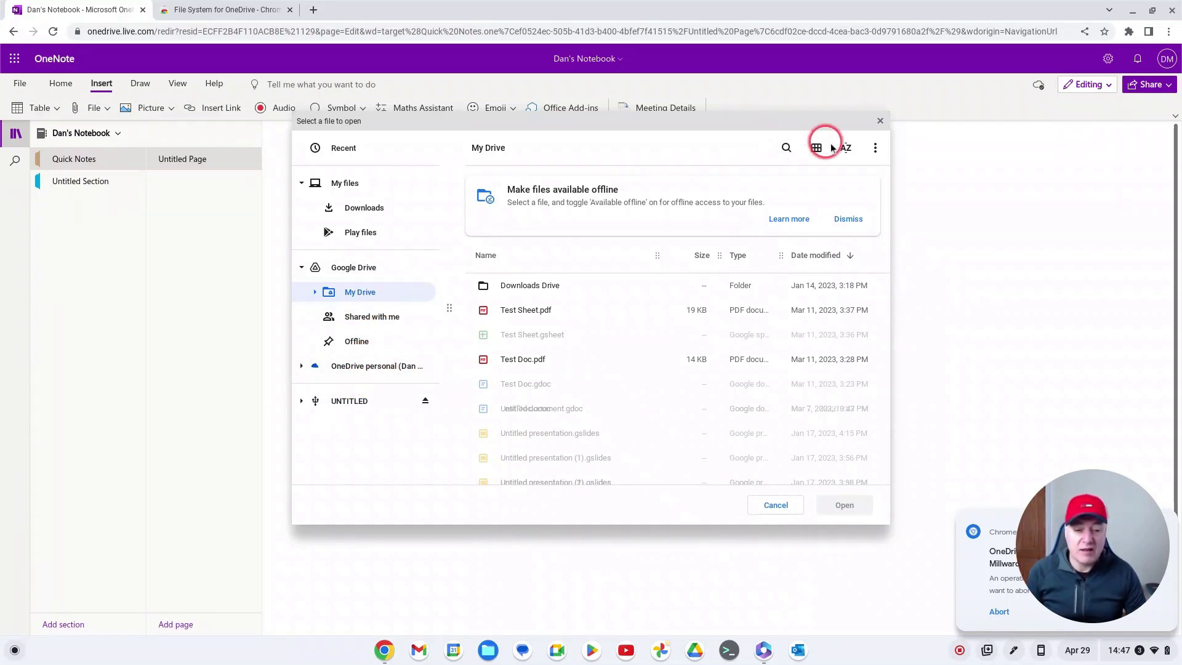
left_click(880, 121)
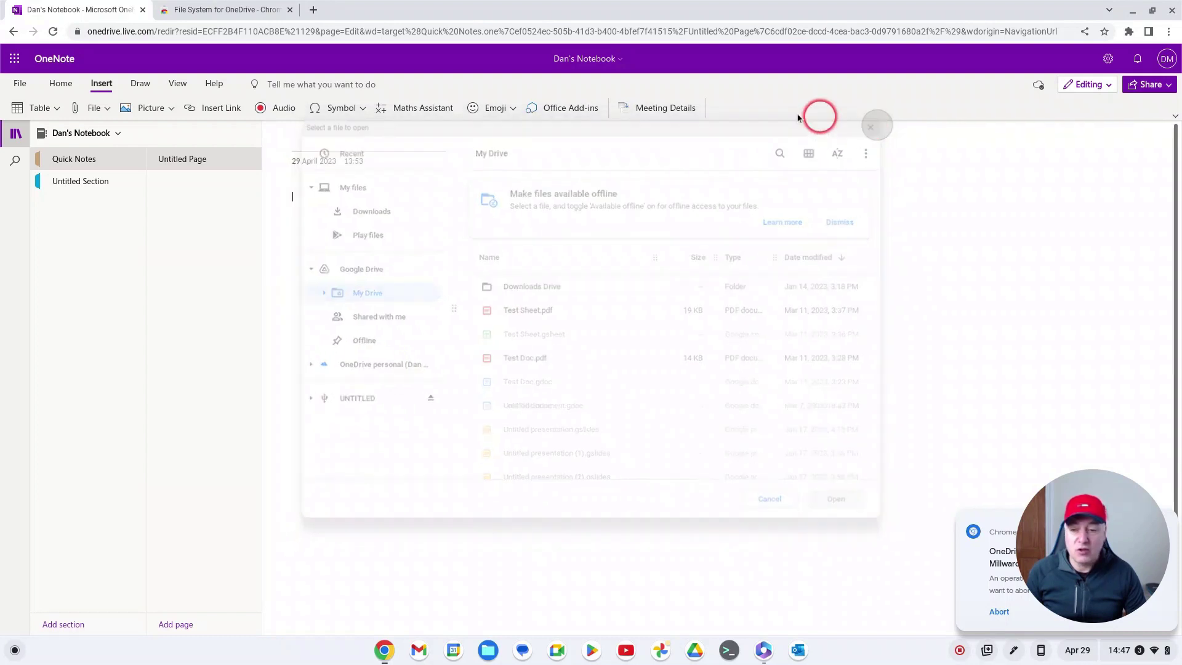
left_click(141, 10)
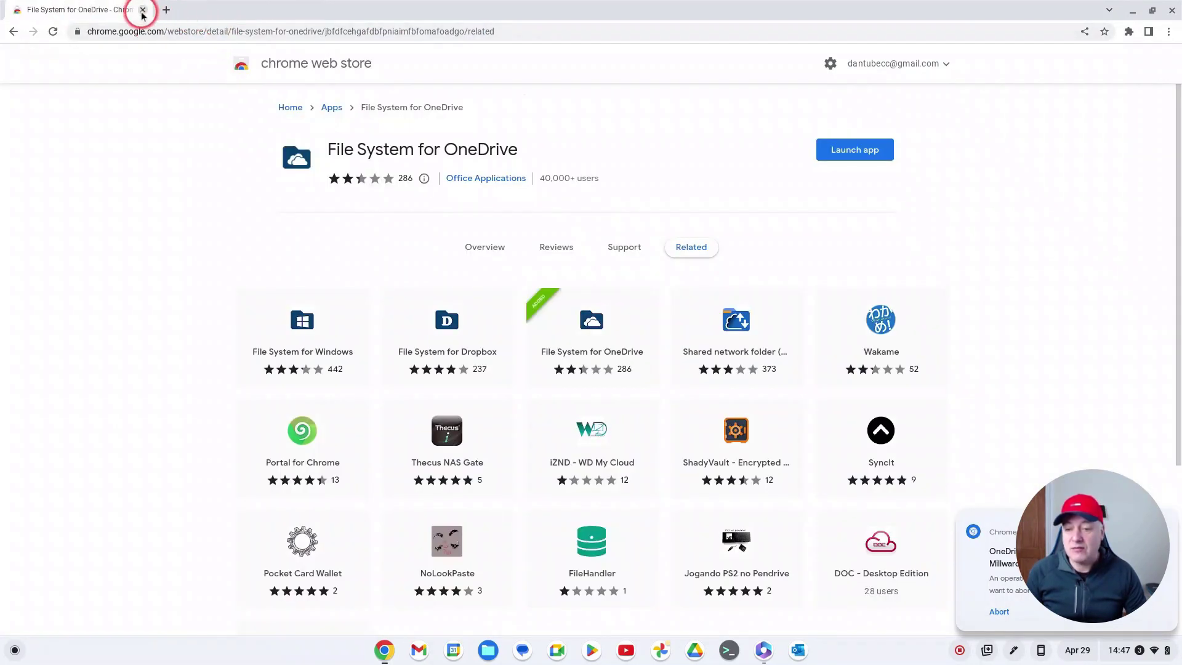
left_click(143, 11)
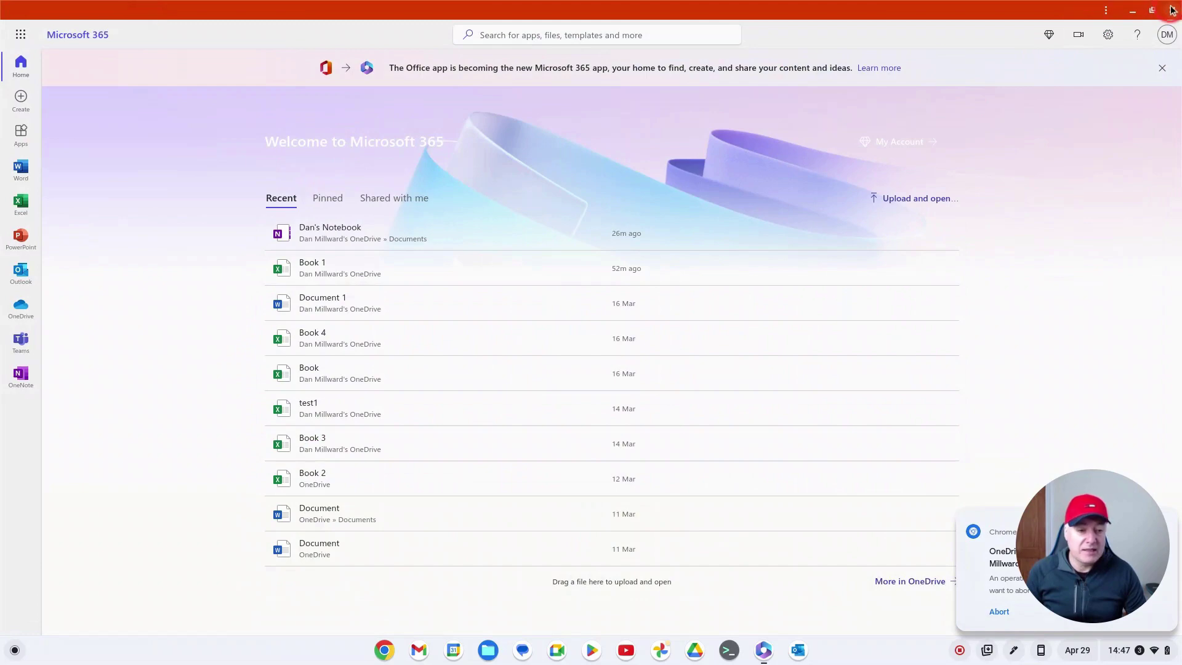
Step: Close Microsoft 365, view Google Drive's My Drive then OneDrive personal in Files, and reopen Microsoft 365
left_click(1172, 10)
left_click(487, 648)
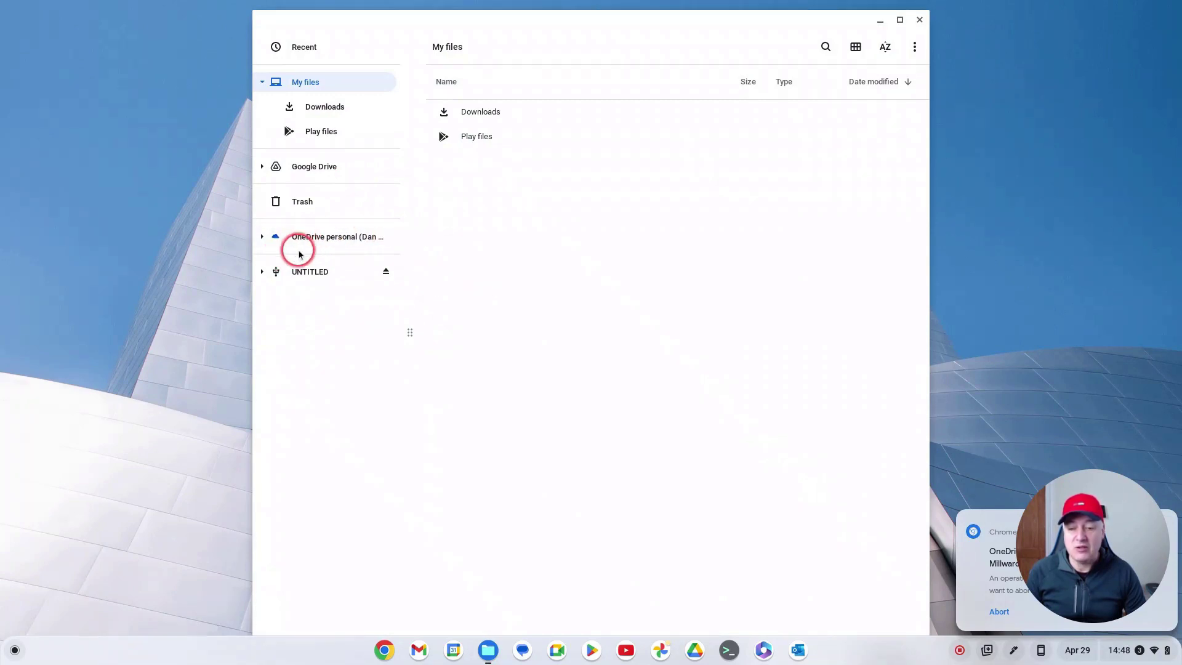
left_click(315, 167)
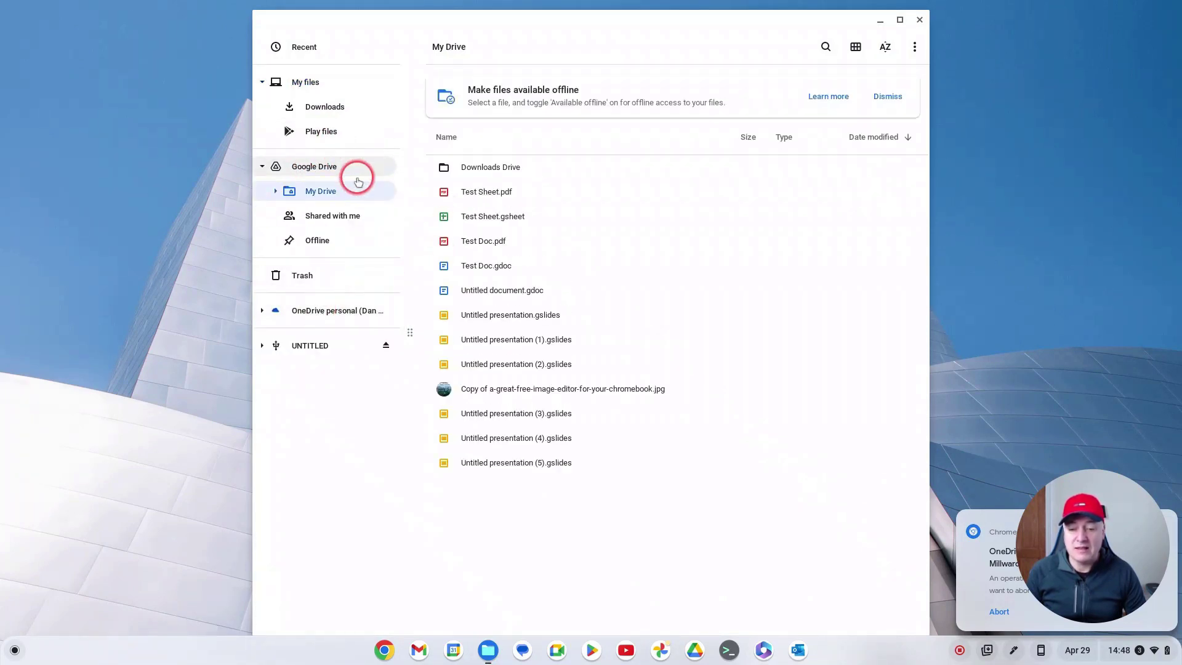
left_click(325, 313)
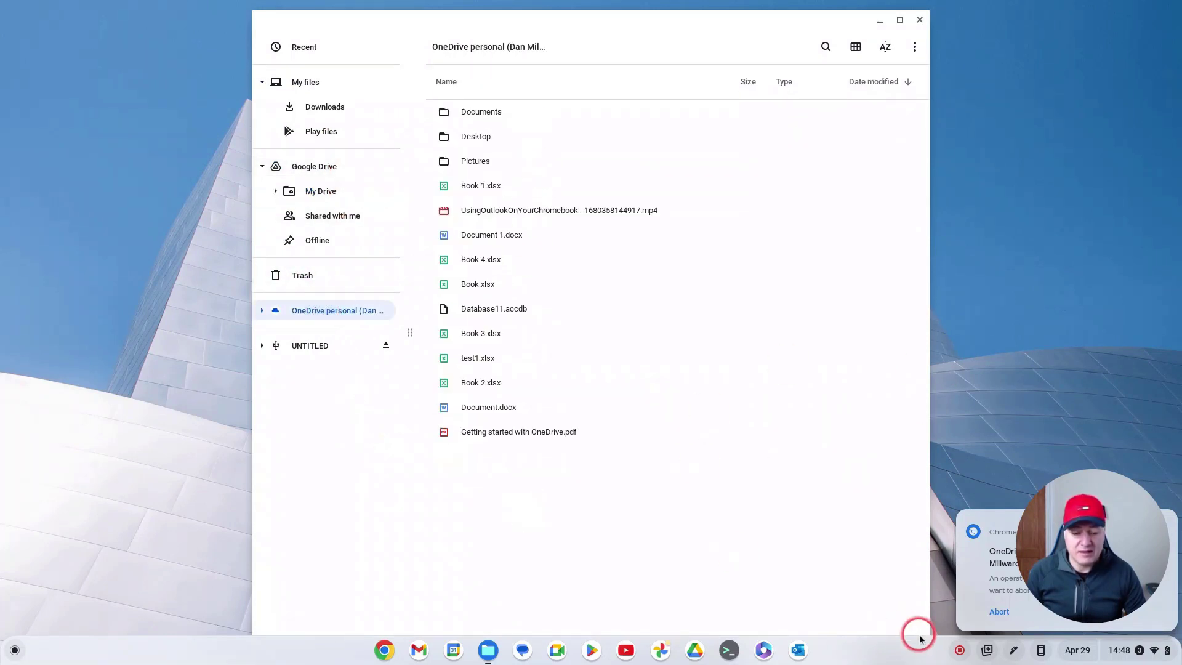
left_click(763, 651)
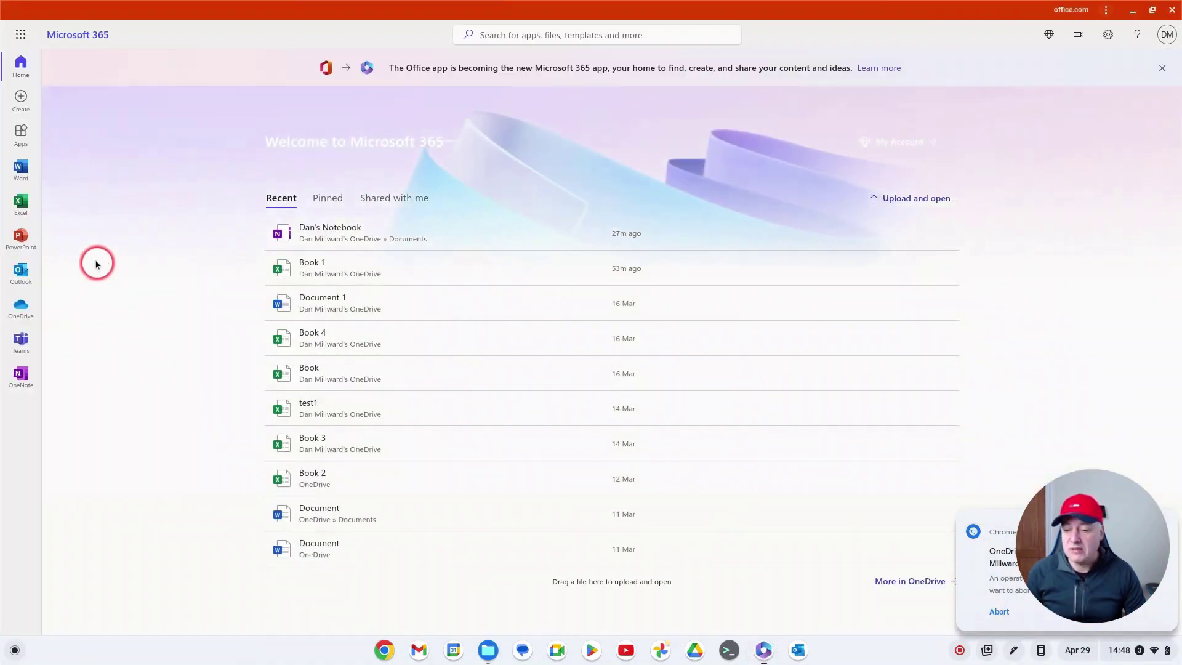
Step: Scroll OneDrive's My files on the web, compare it with Files, then close both windows
left_click(20, 306)
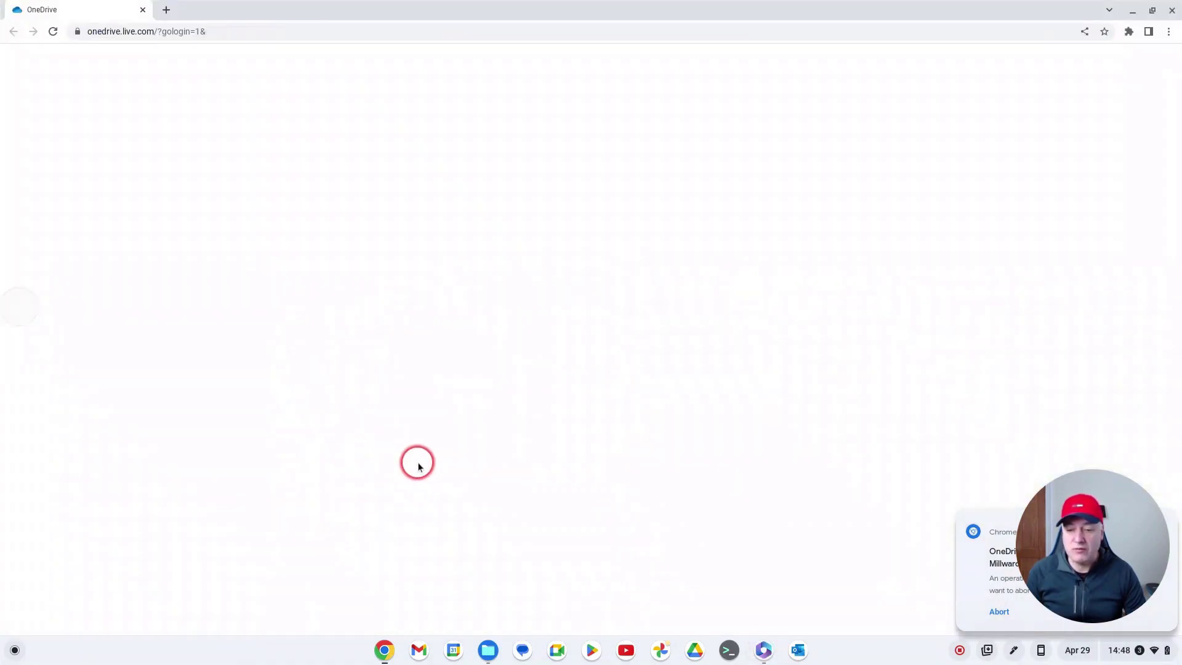
scroll(541, 480, "down", 2)
scroll(549, 441, "down", 2)
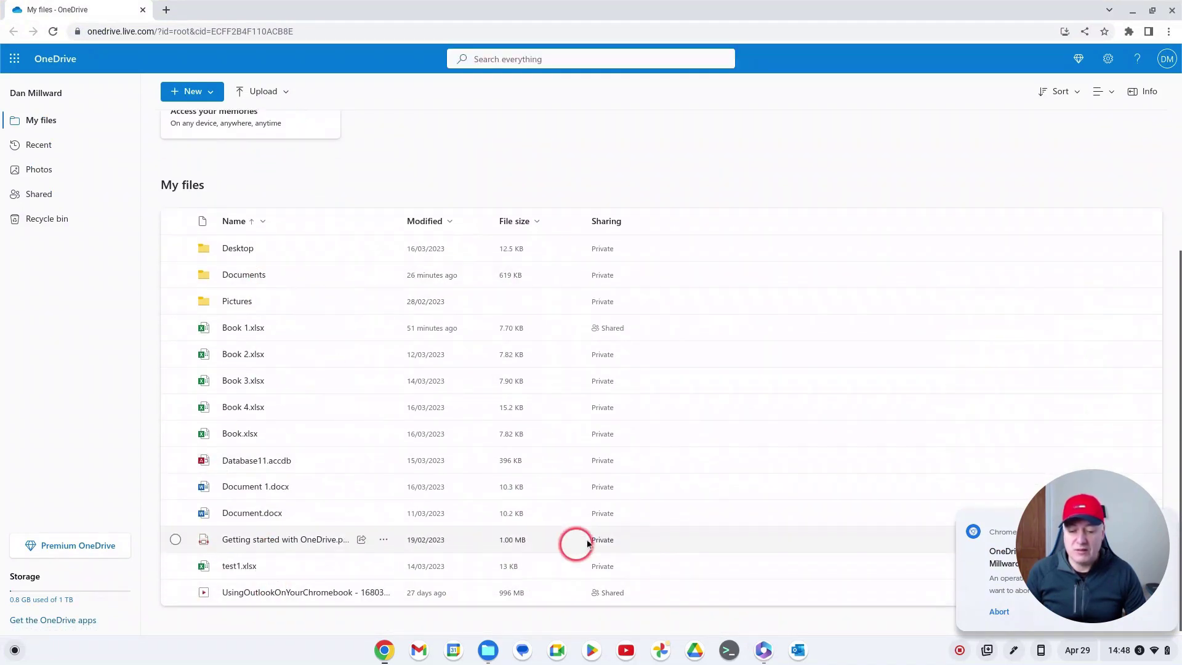
left_click(489, 649)
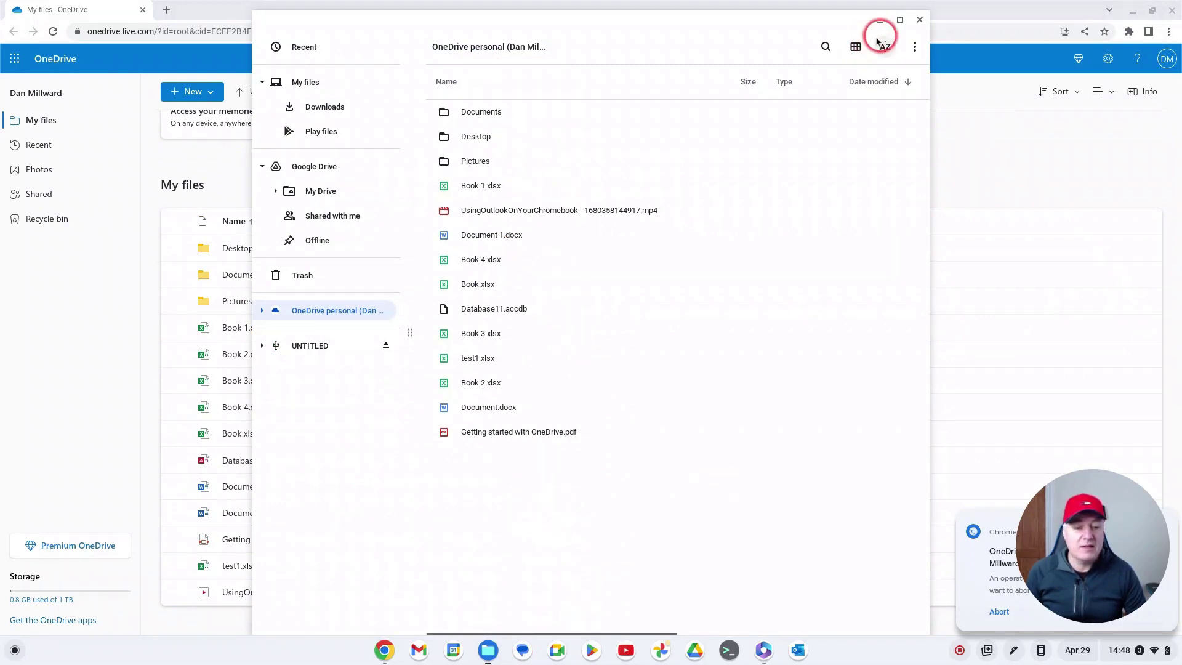
left_click(919, 20)
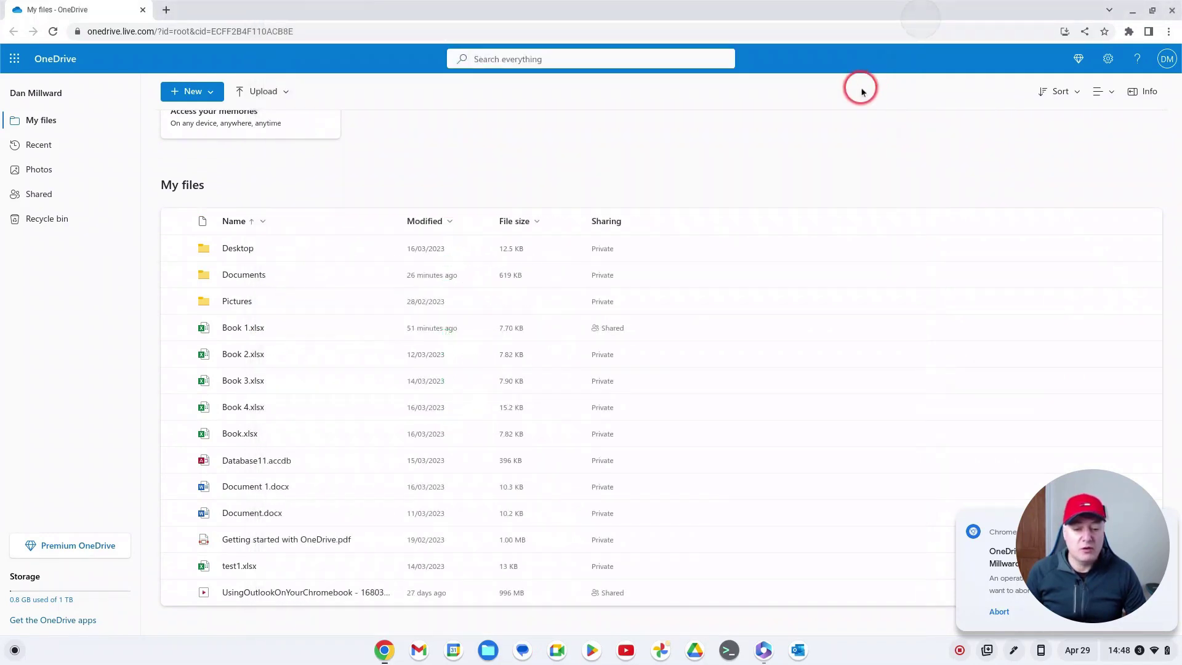
left_click(1171, 11)
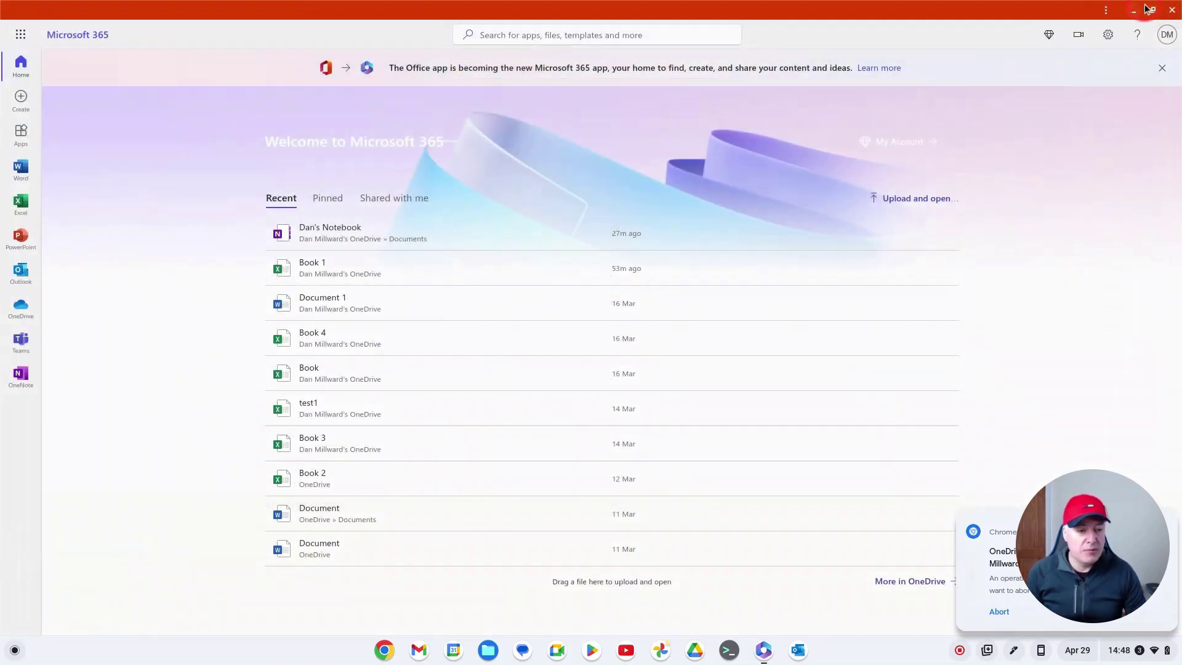
Step: Close Microsoft 365, dismiss the app launcher, and open Gmail's Primary inbox
left_click(1172, 11)
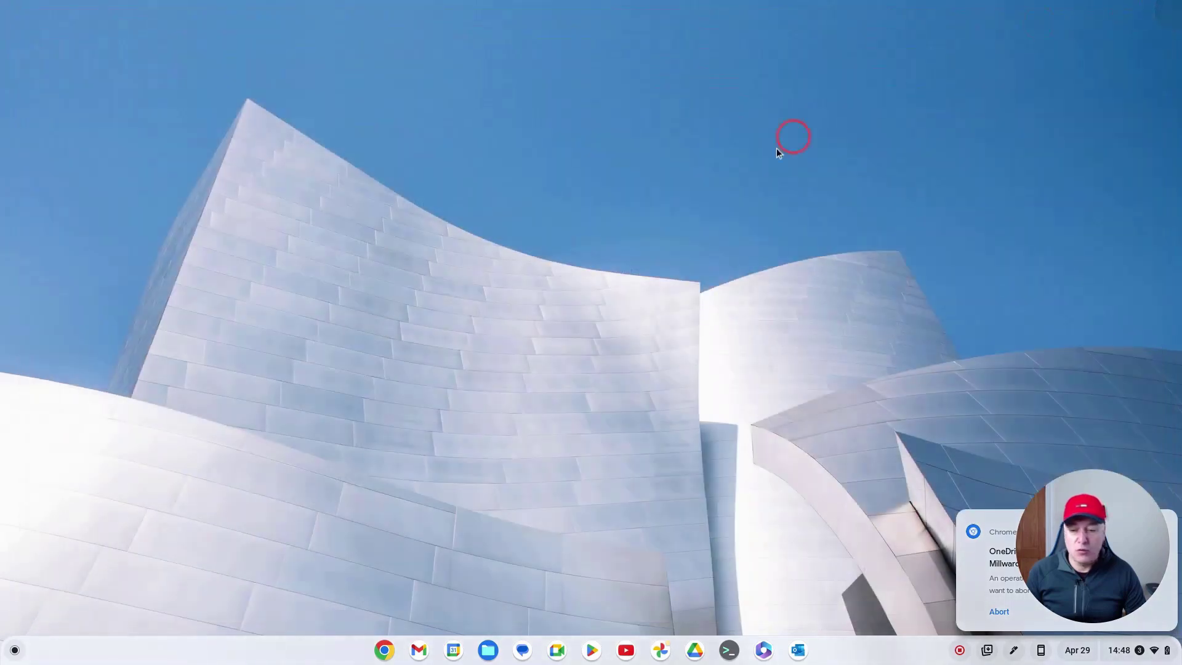
left_click(15, 650)
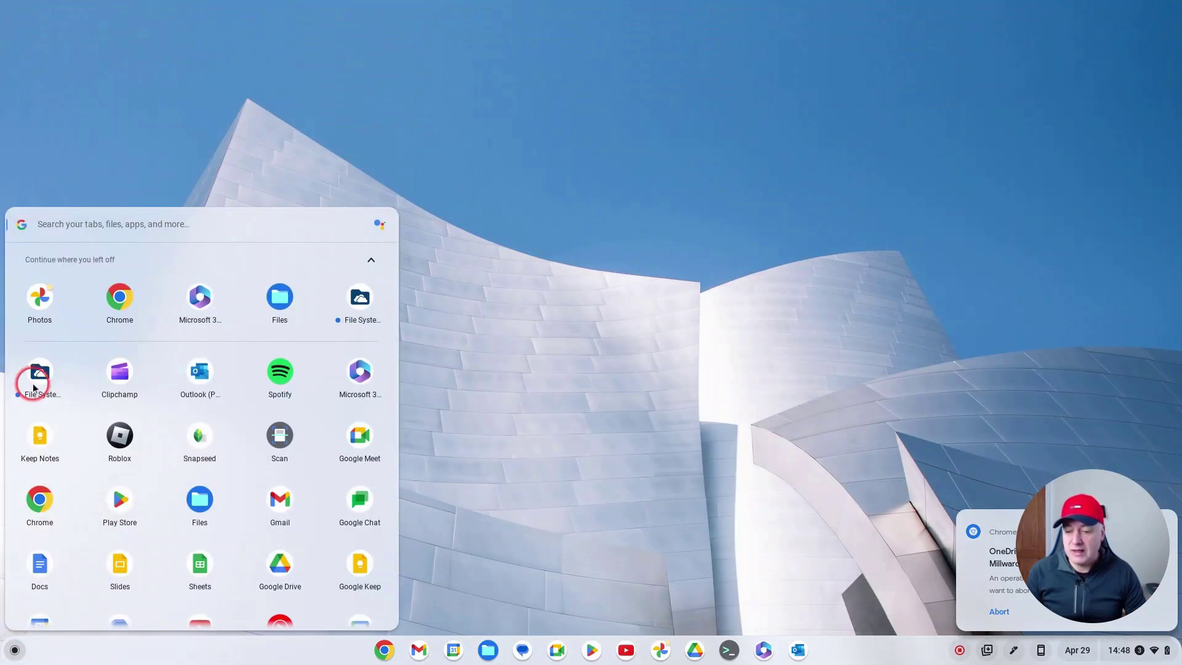
left_click(474, 351)
left_click(417, 651)
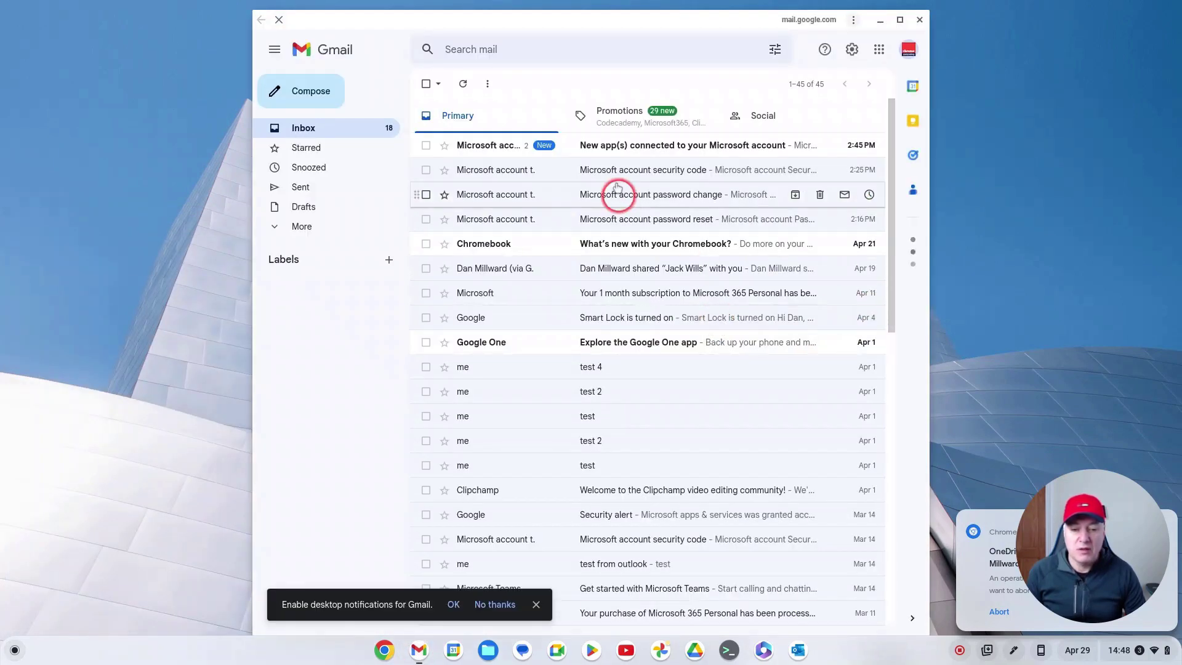
Step: Open the 'New app(s) connected to your Microsoft account' email and reveal its trimmed content
left_click(644, 148)
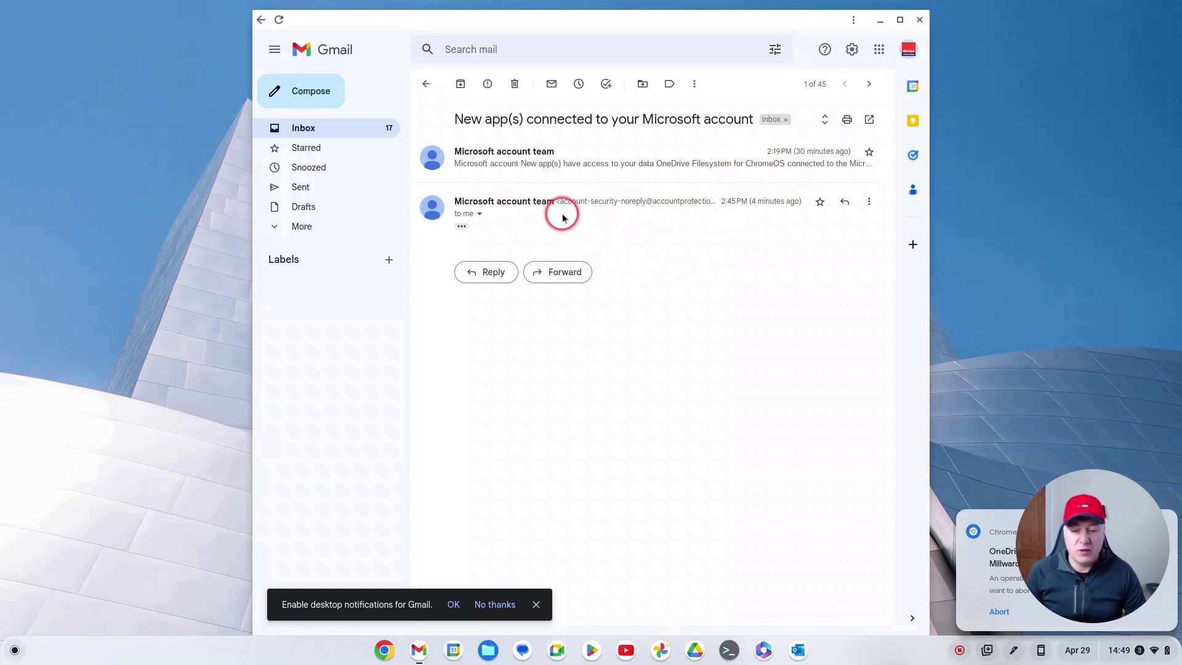
left_click(462, 226)
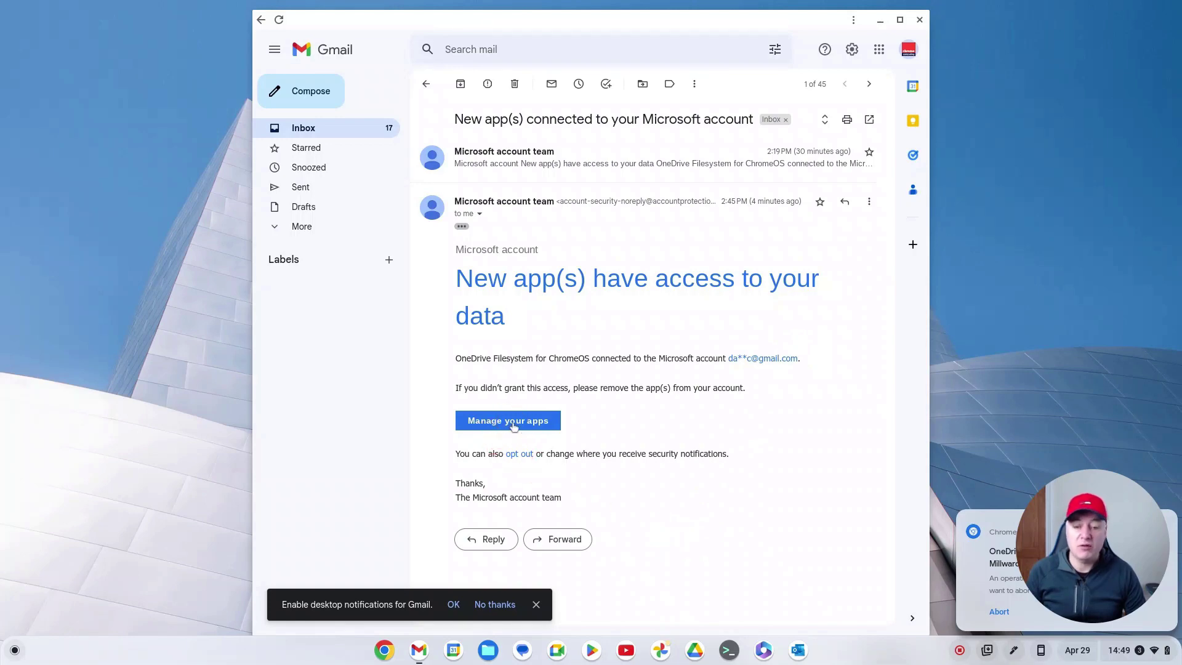
Step: Sign in to Manage your apps, confirm OneDrive Filesystem for ChromeOS is listed, then close the tab
left_click(513, 424)
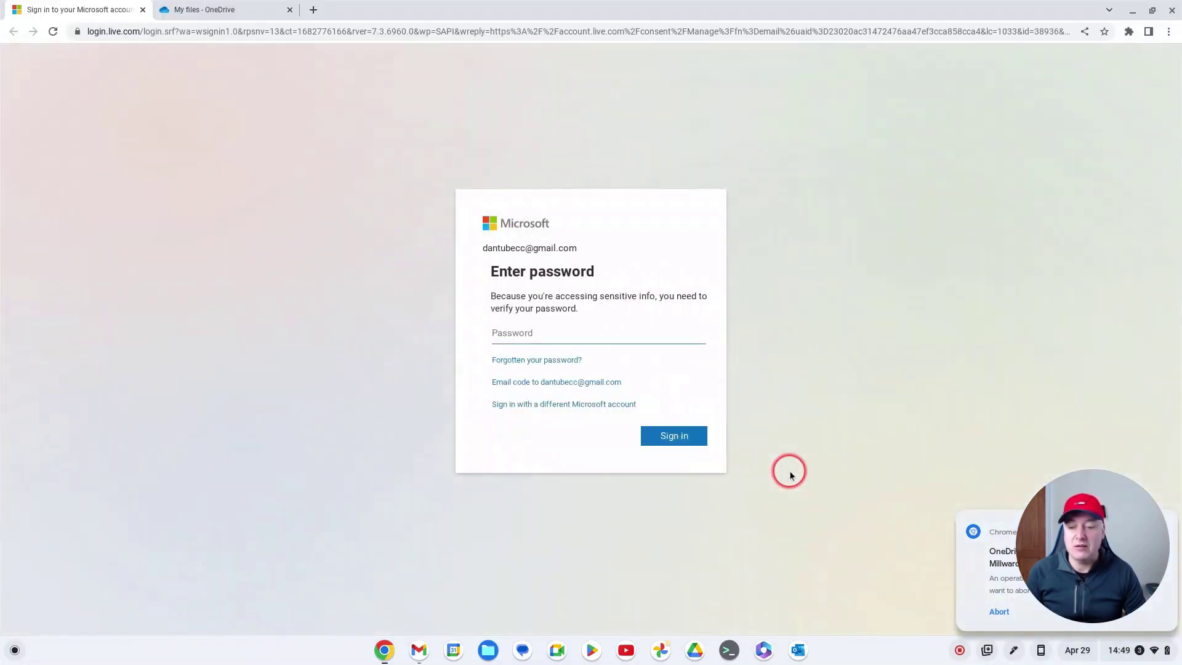
left_click(656, 444)
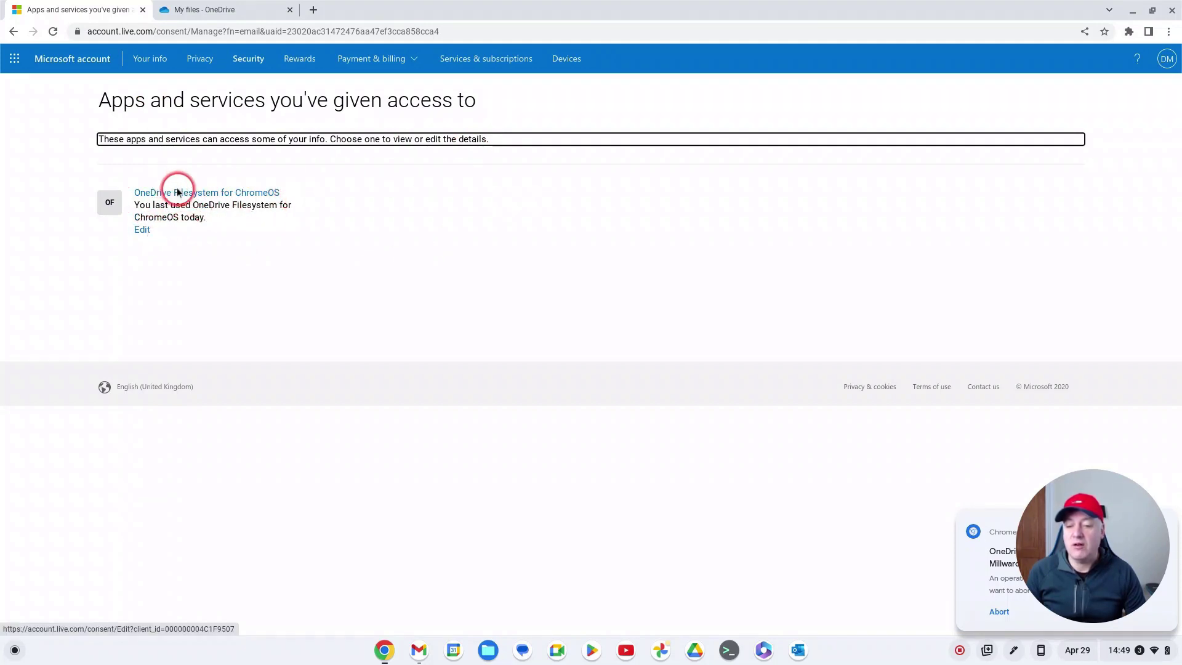
left_click(143, 11)
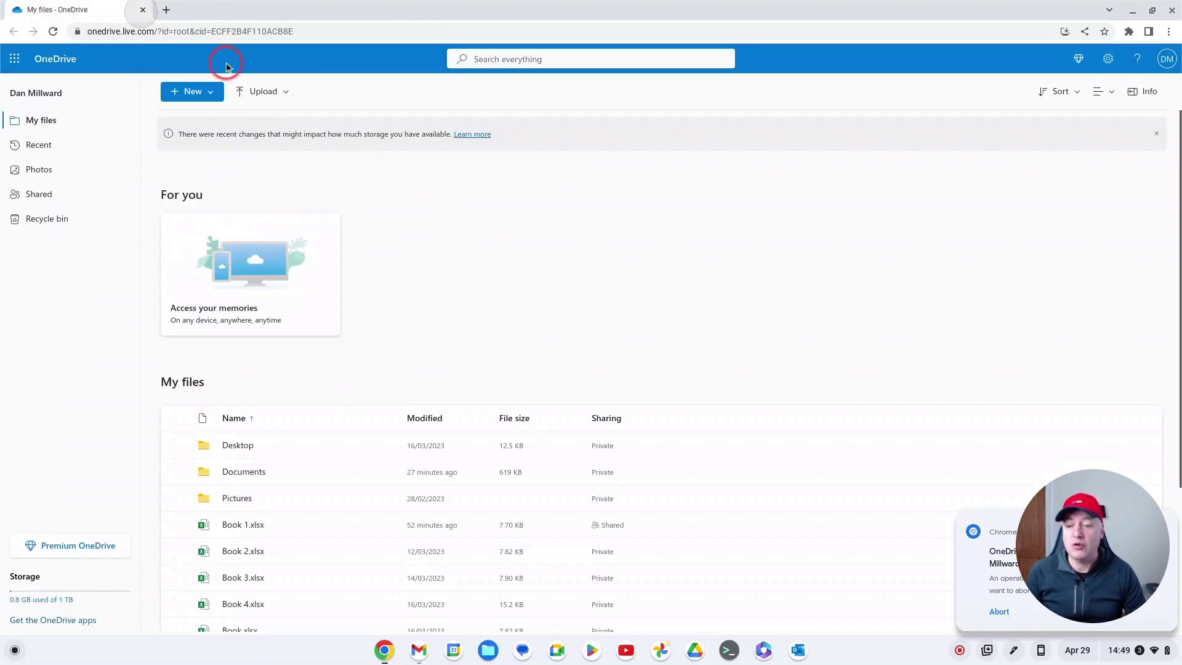
Step: Close Chrome and Gmail, view the OneDrive personal files in Files, then close Files
left_click(144, 11)
left_click(920, 19)
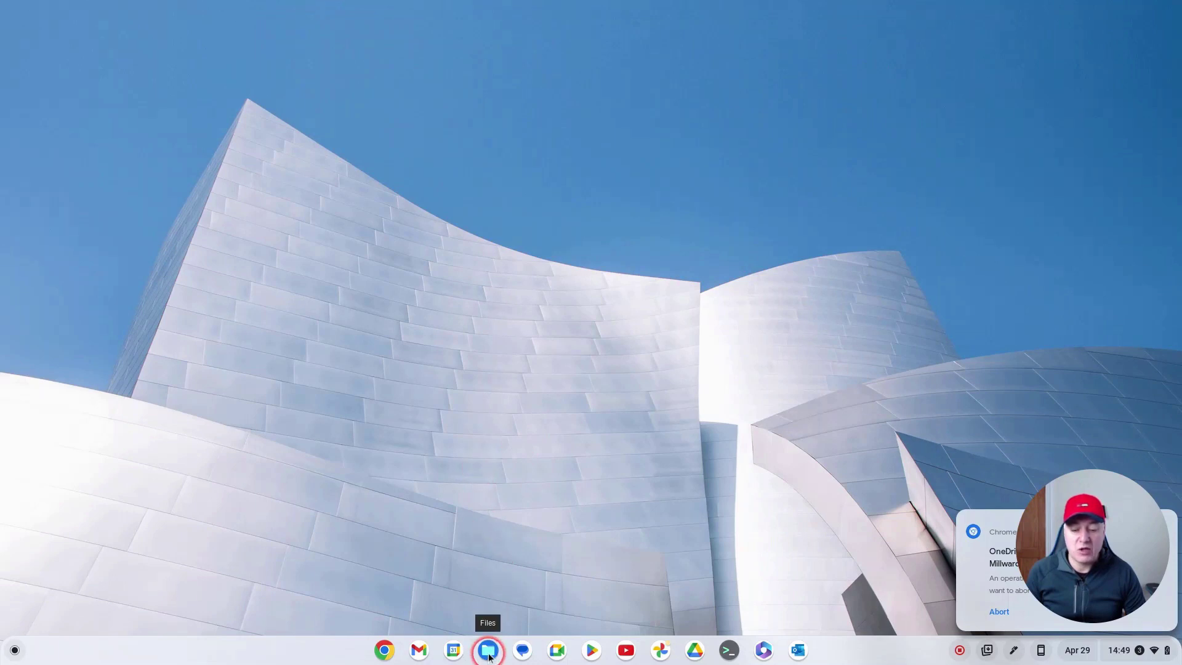
left_click(488, 653)
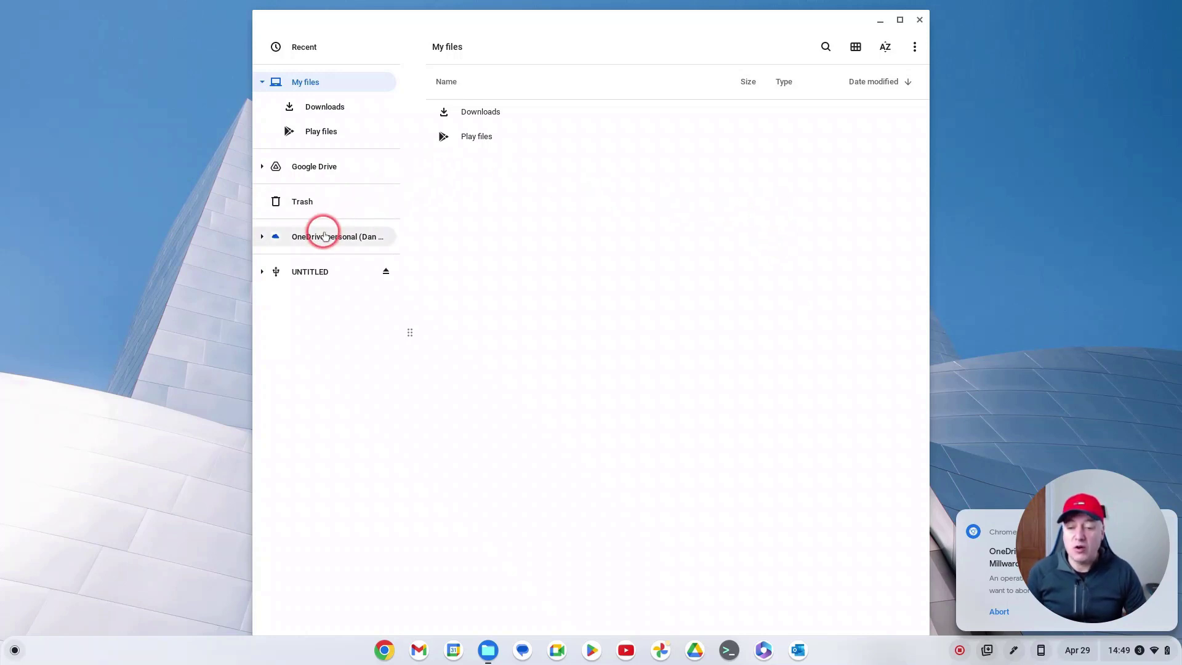
left_click(326, 235)
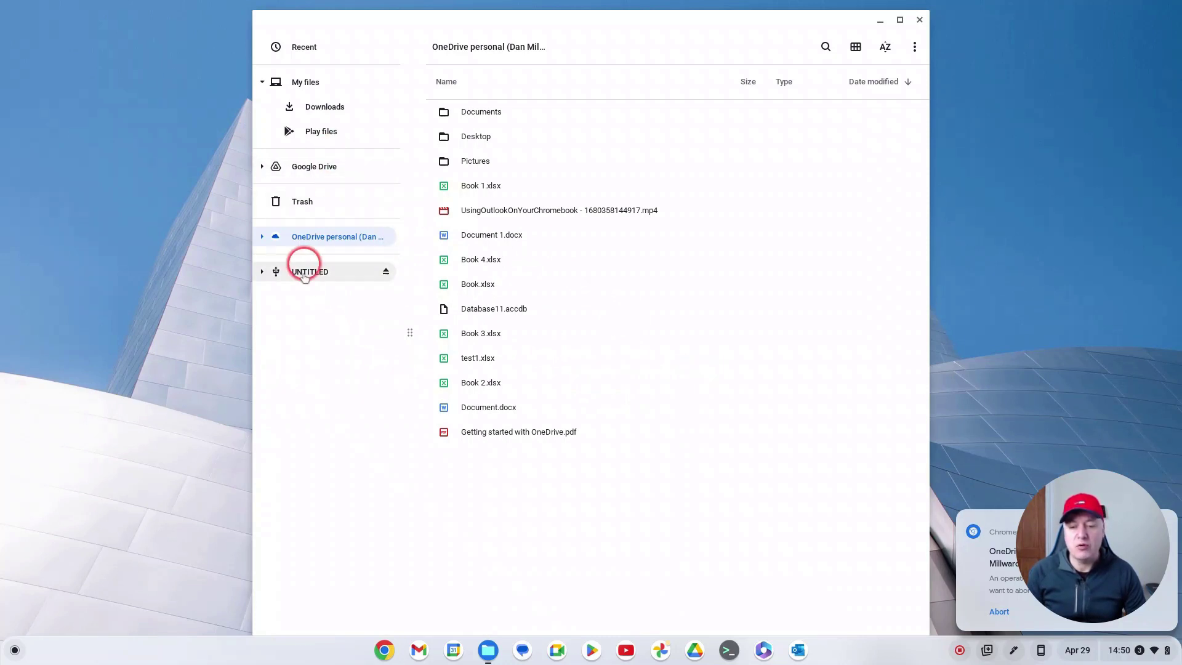
left_click(918, 20)
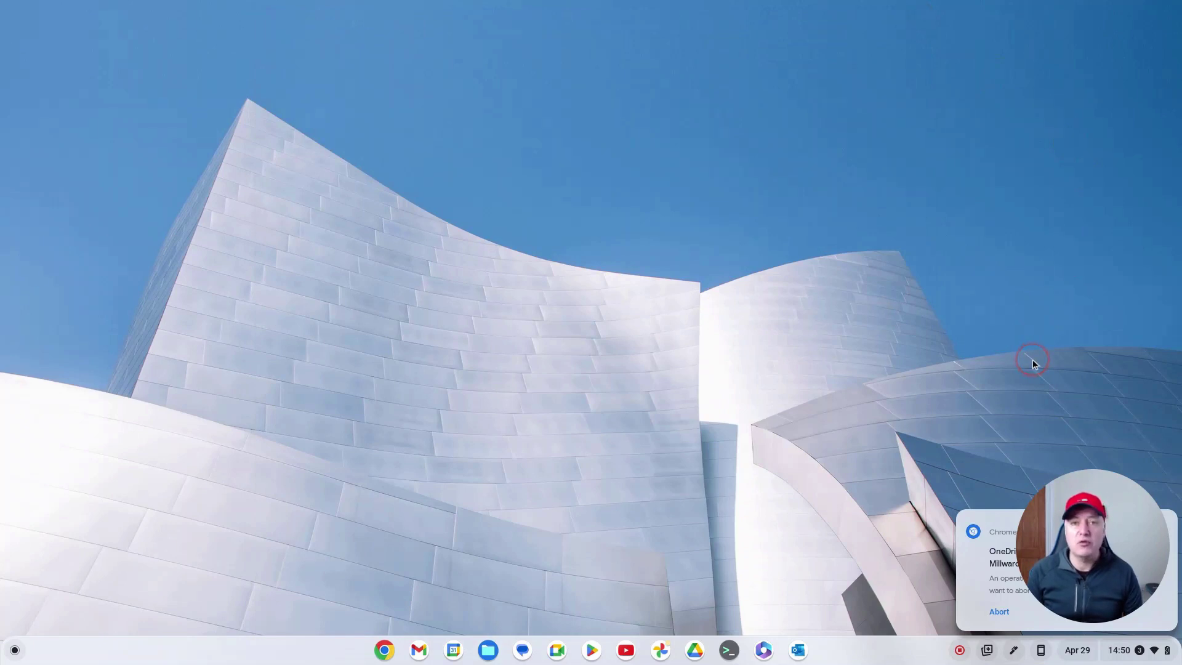